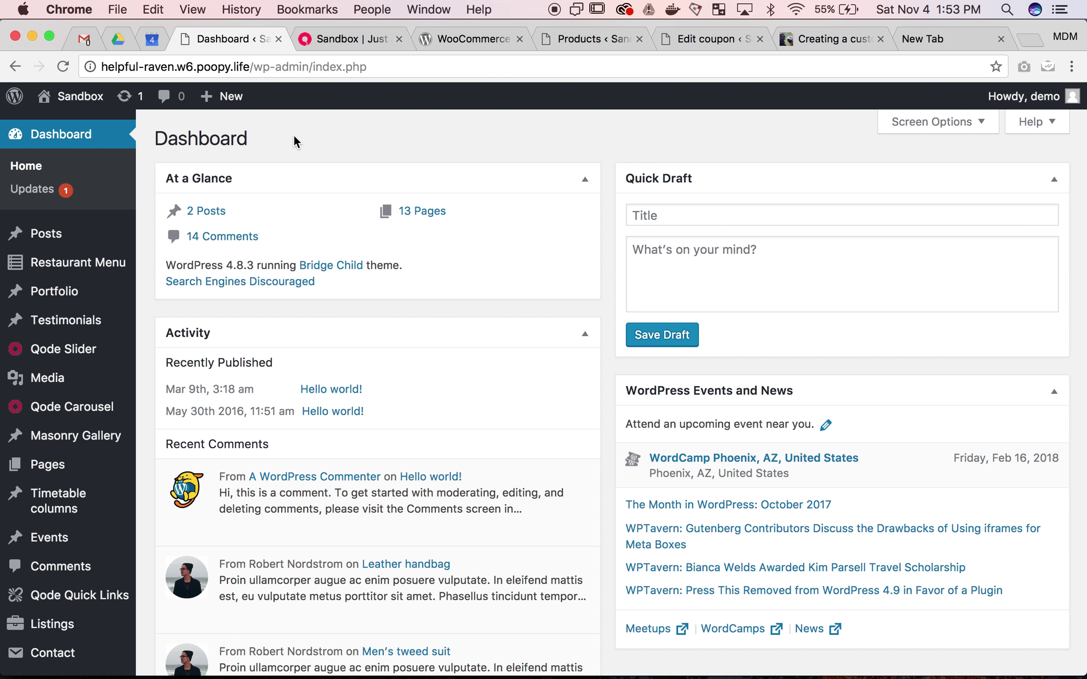
Switch from the WordPress admin dashboard to the Sandbox storefront home page.
left_click(328, 45)
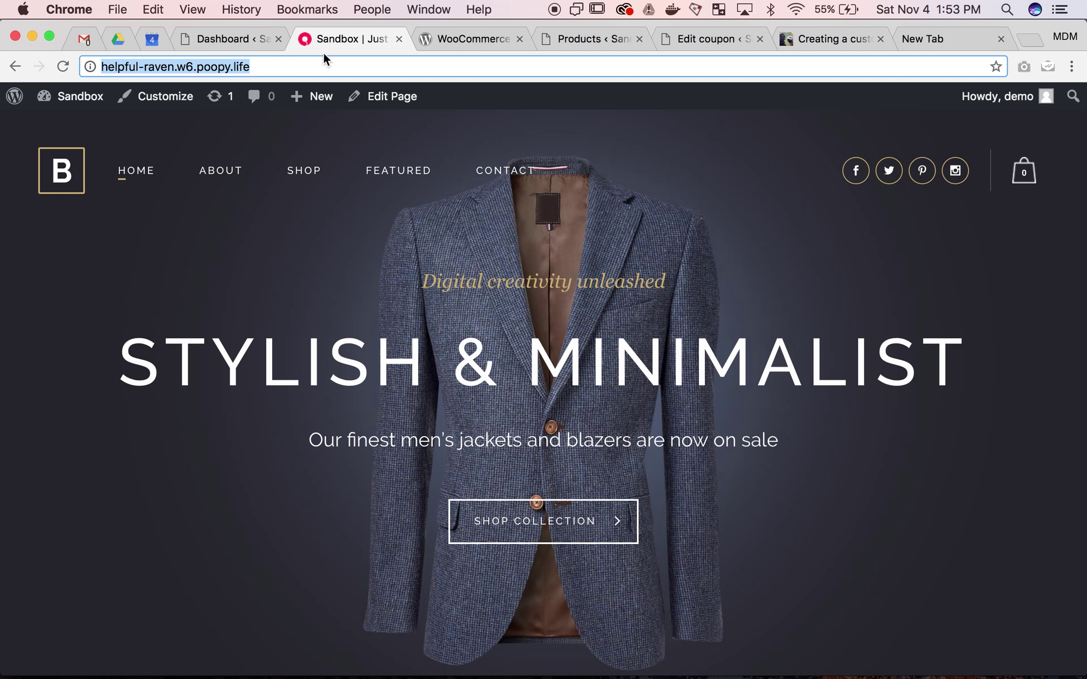
Load the site's front page from the address bar, reload it and browse the shop grid.
left_click(304, 70)
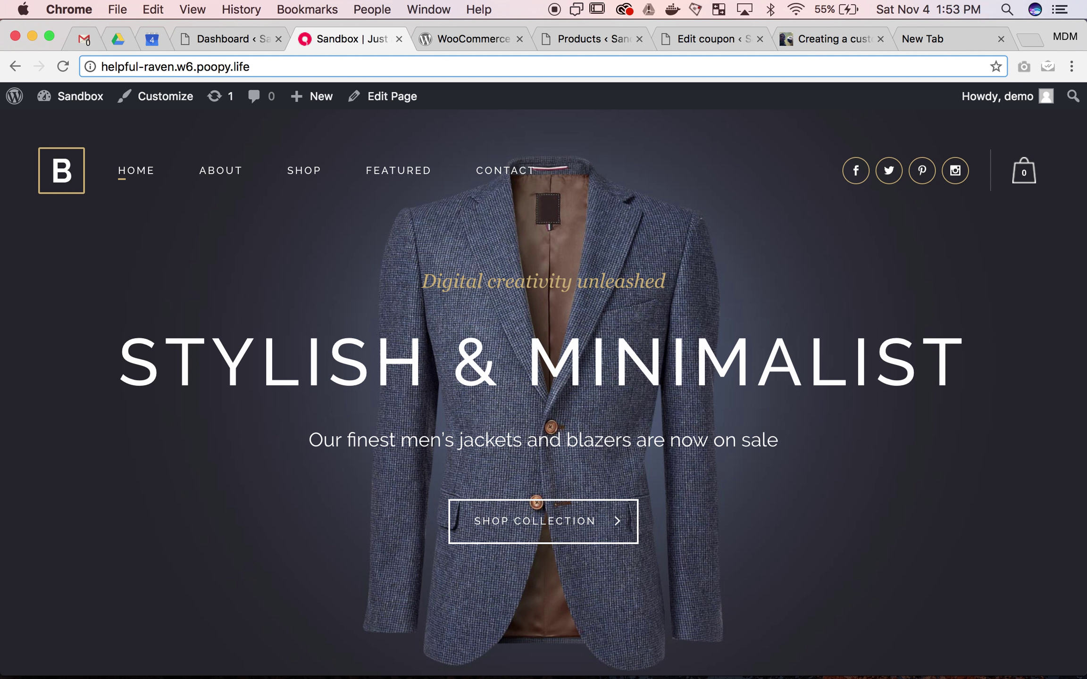
type("/")
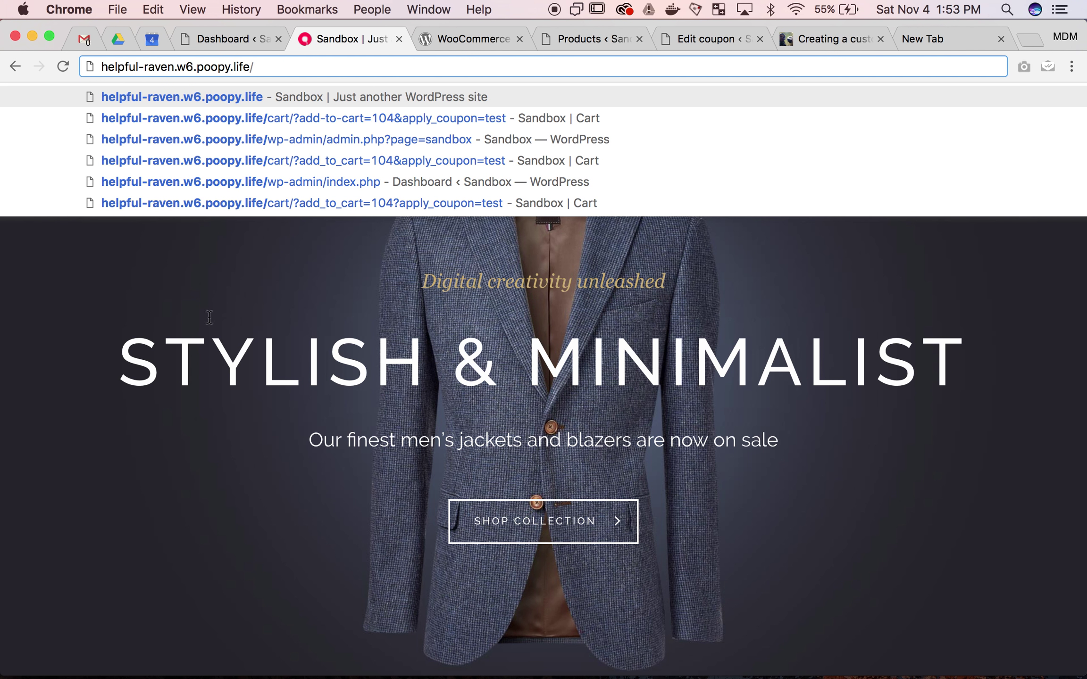
key("Return")
scroll(205, 294, "down", 10)
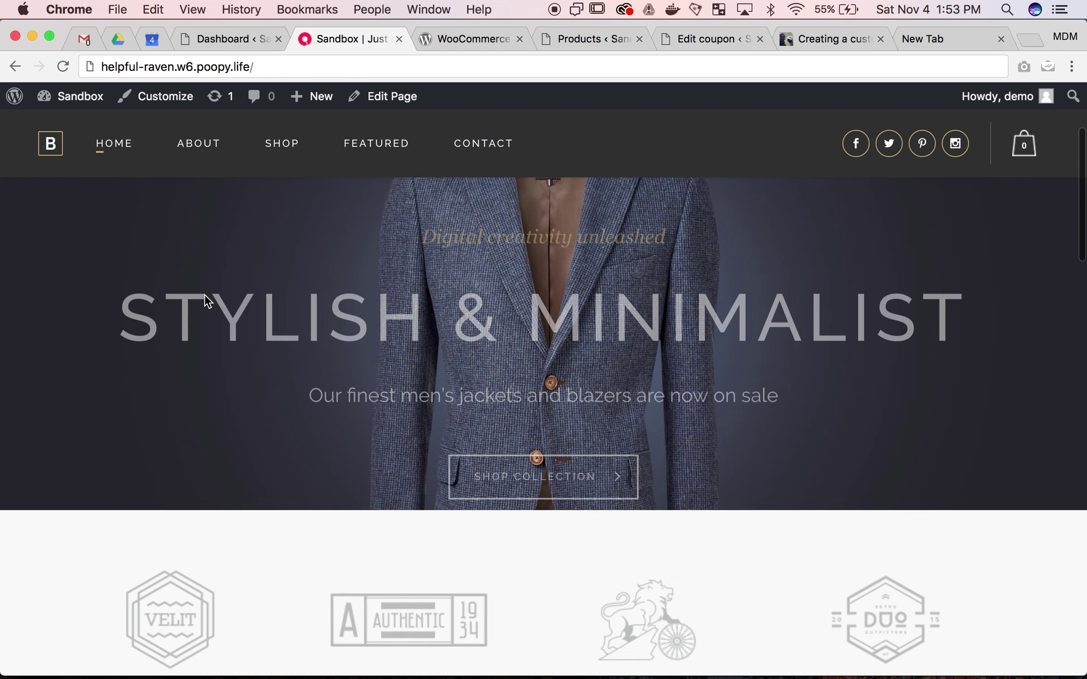
scroll(205, 294, "up", 10)
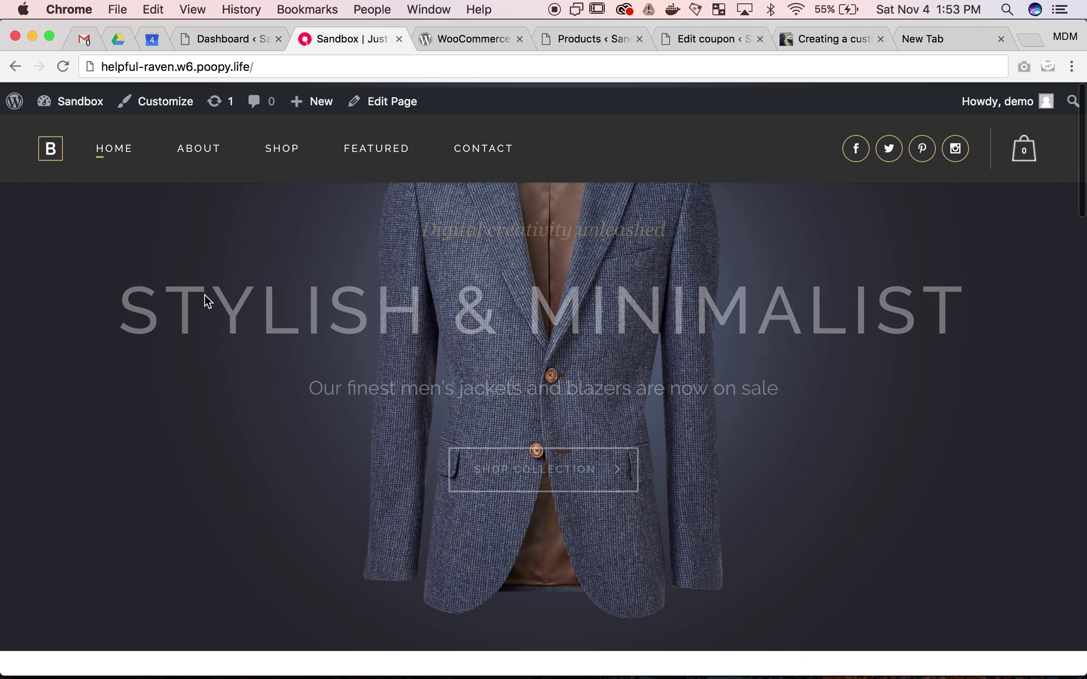
key("super+r")
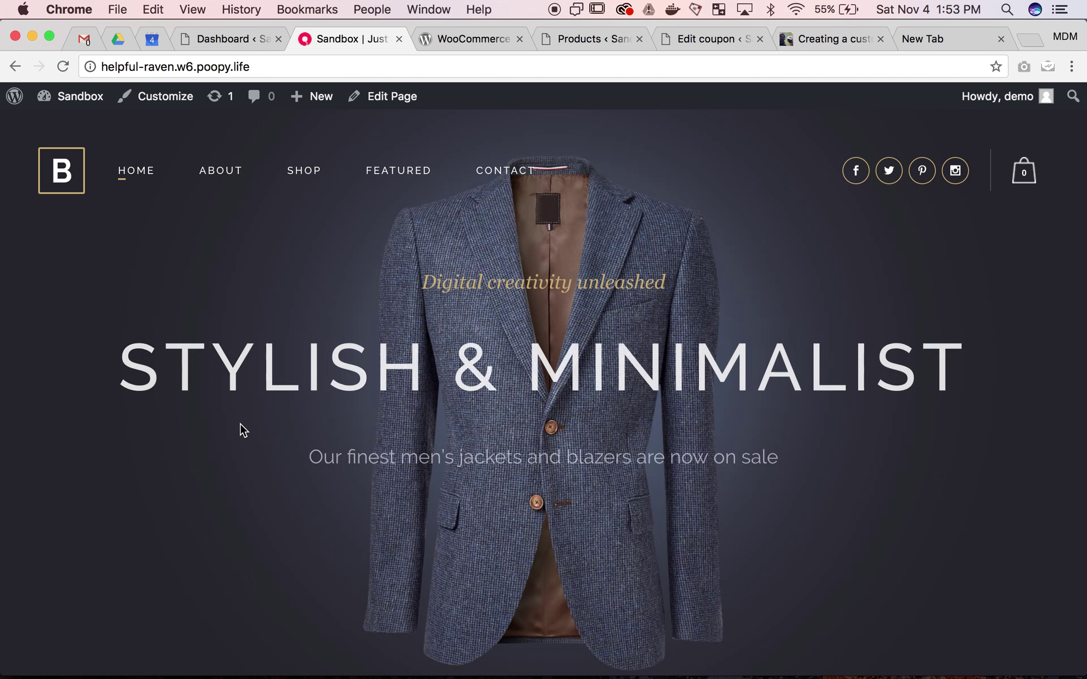
scroll(240, 422, "down", 10)
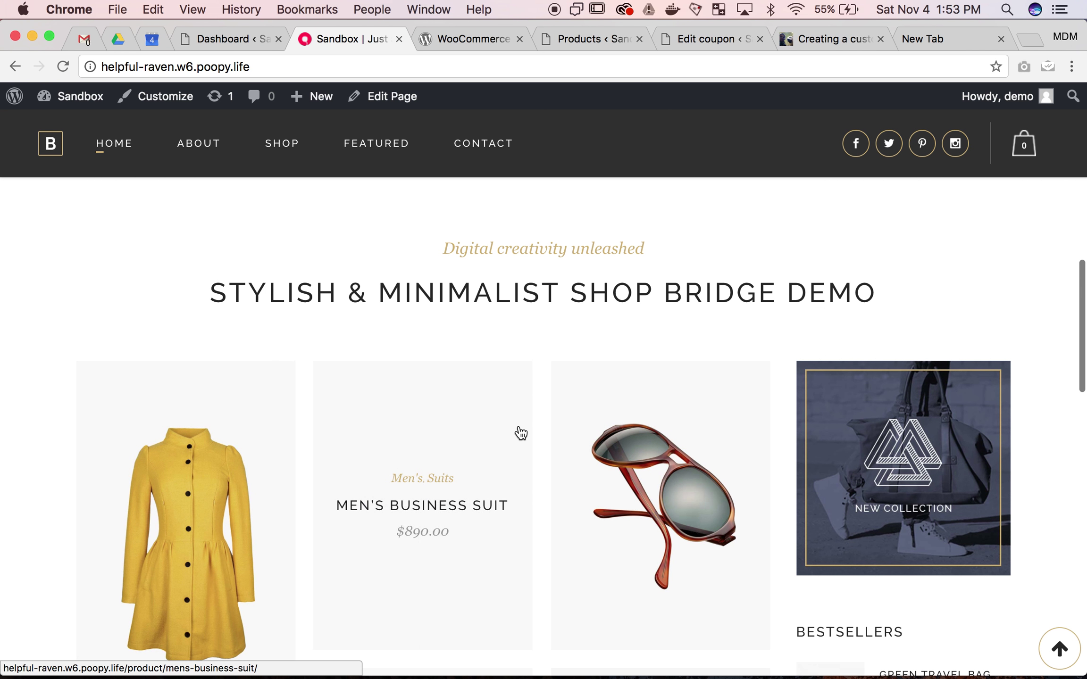
scroll(516, 432, "down", 2)
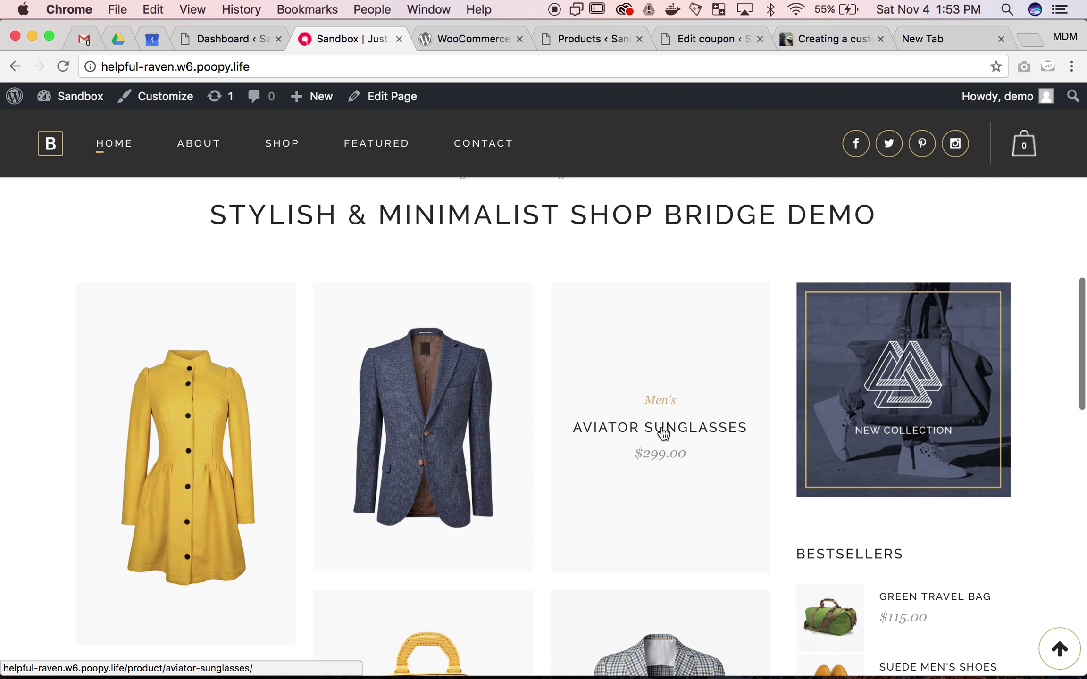
scroll(625, 315, "up", 12)
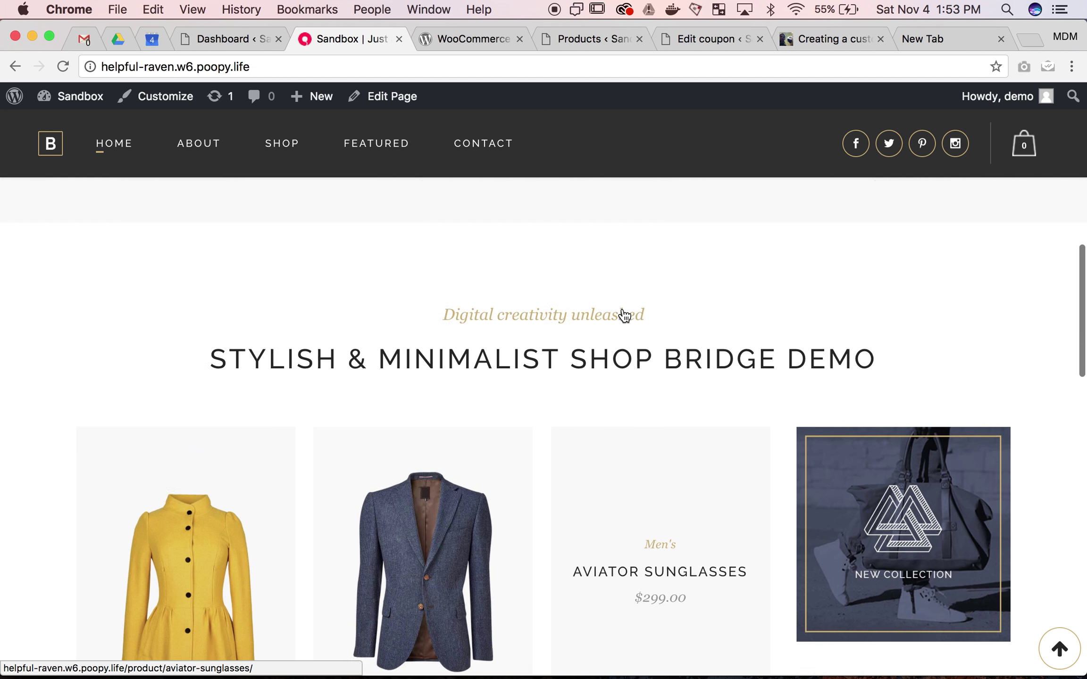
Edit the address to helpful-raven.w6.poopy.life/?add-to-cart=104 using the suggestions.
left_click(353, 66)
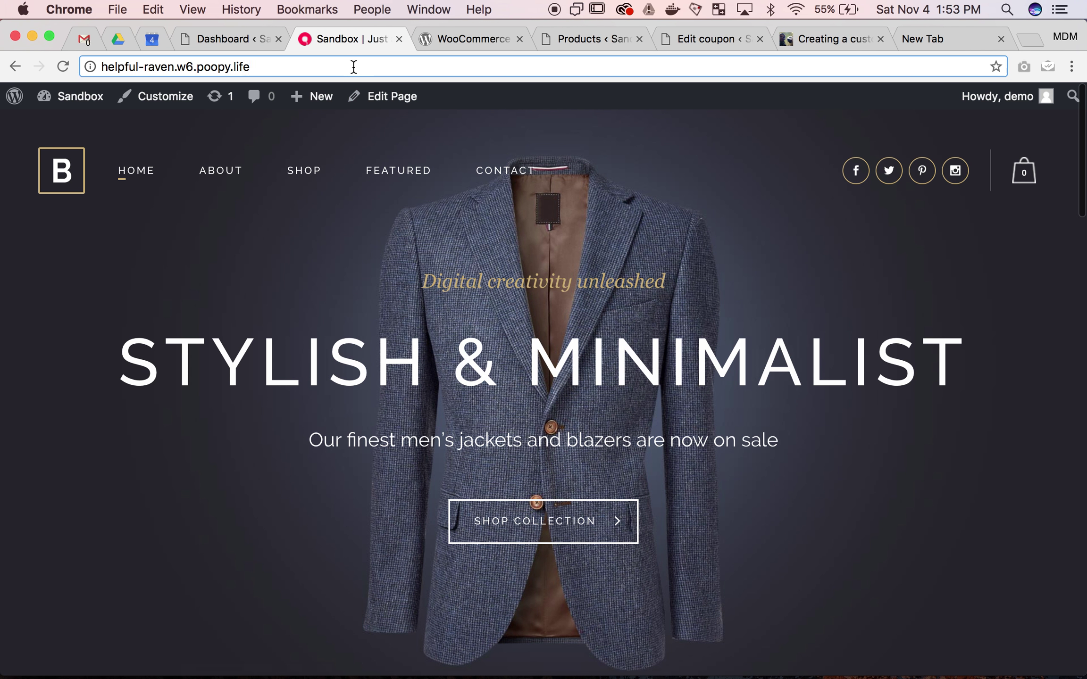
key("Right")
type("/")
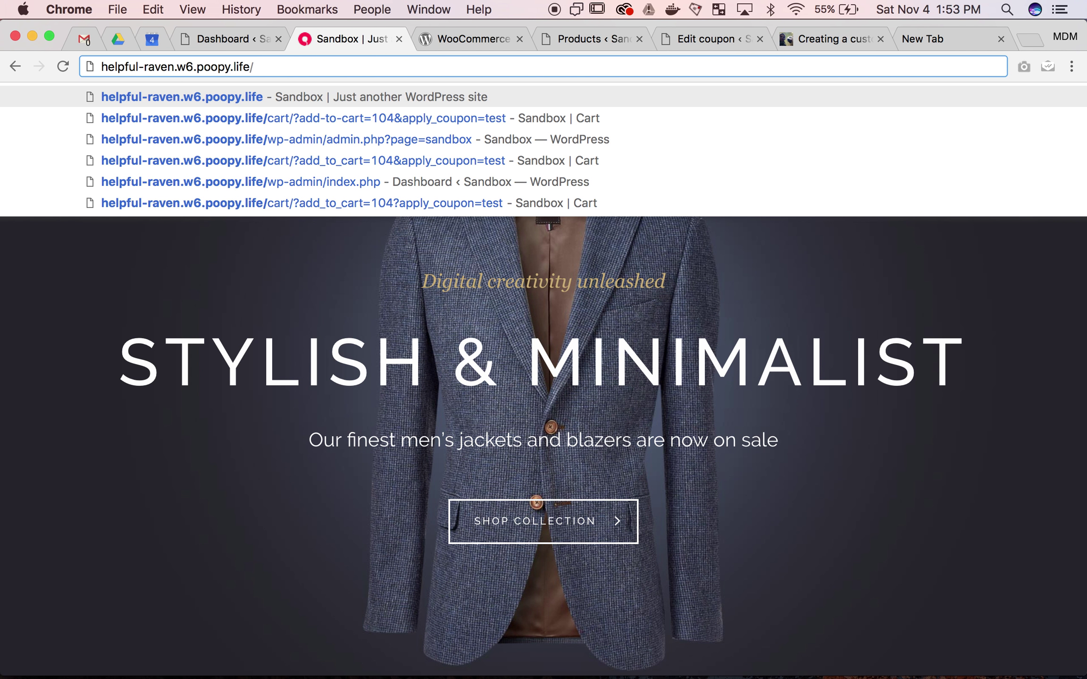
type("?")
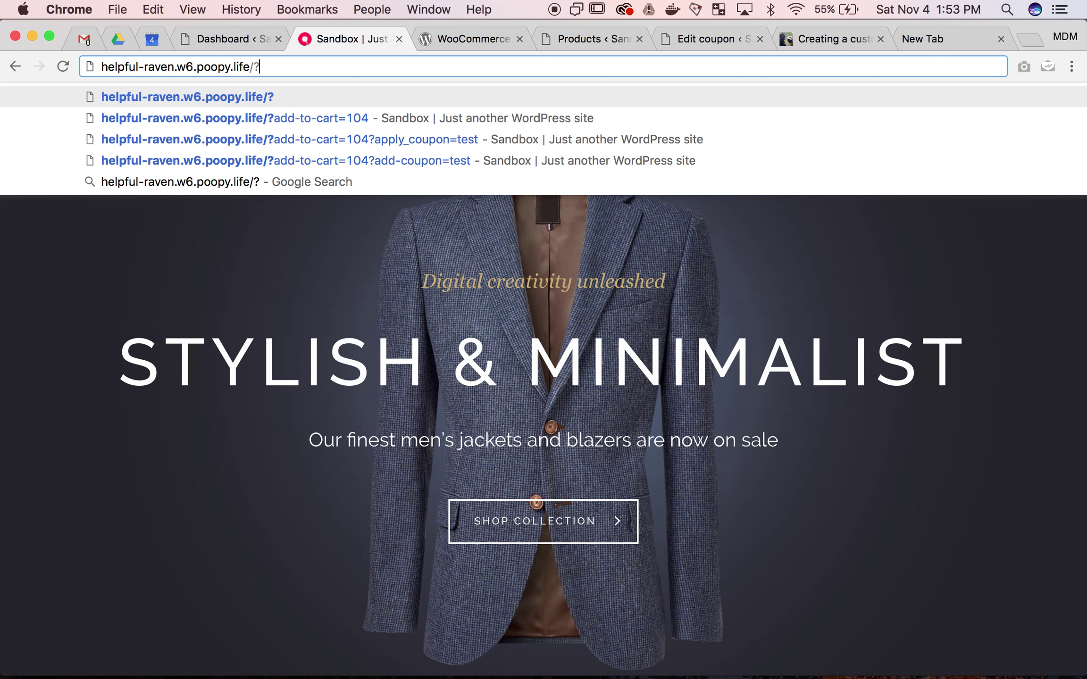
key("Down")
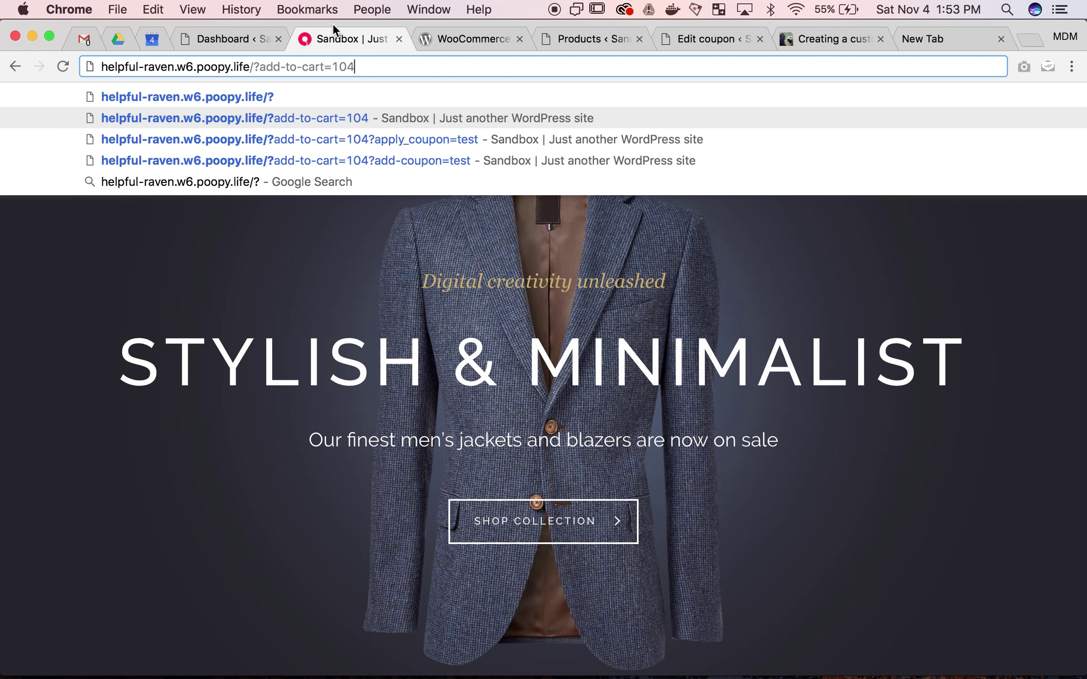
left_click(280, 67)
Confirm in the Products list that product ID 104 is Aviator sunglasses at $299.00.
left_click(365, 67)
double_click(338, 66)
left_click(575, 40)
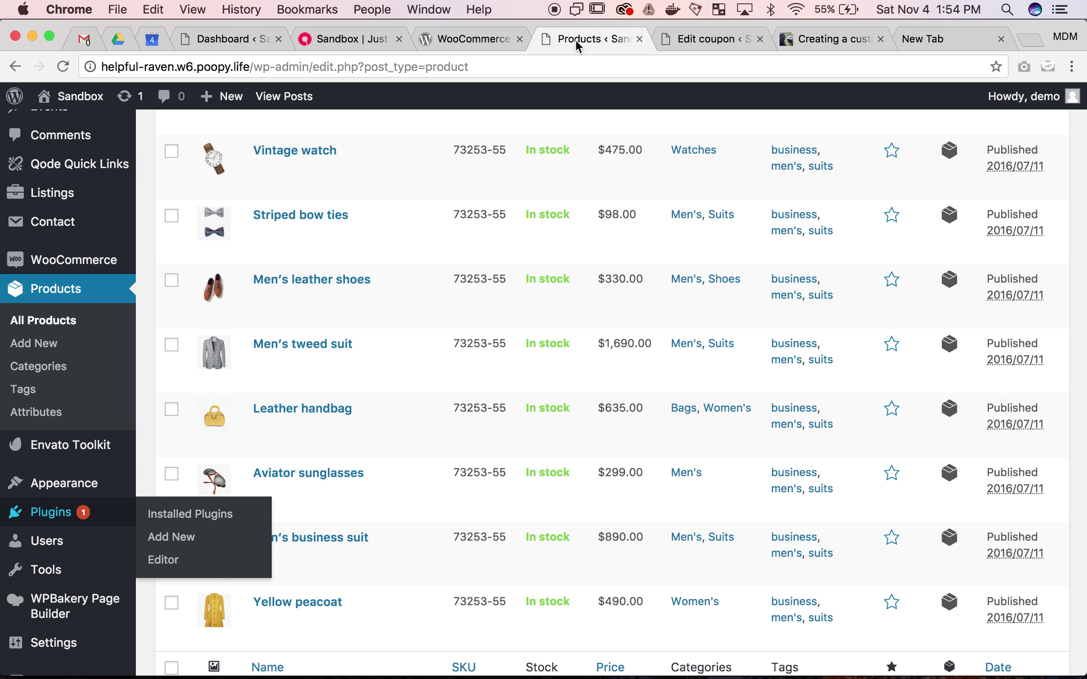
scroll(149, 215, "up", 3)
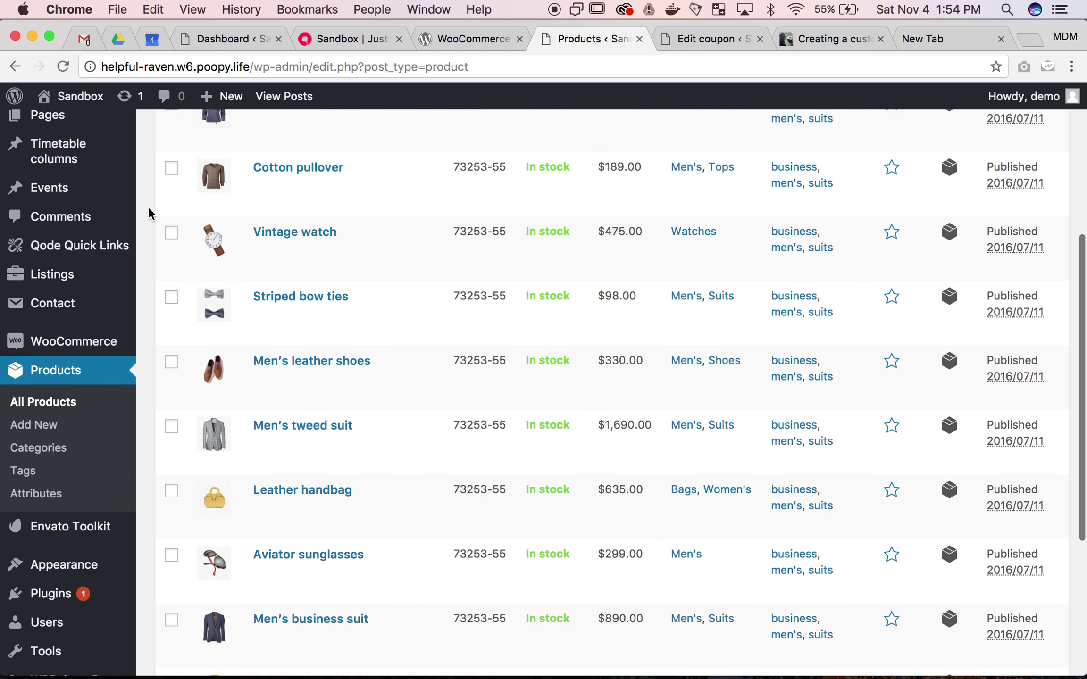
scroll(51, 392, "up", 5)
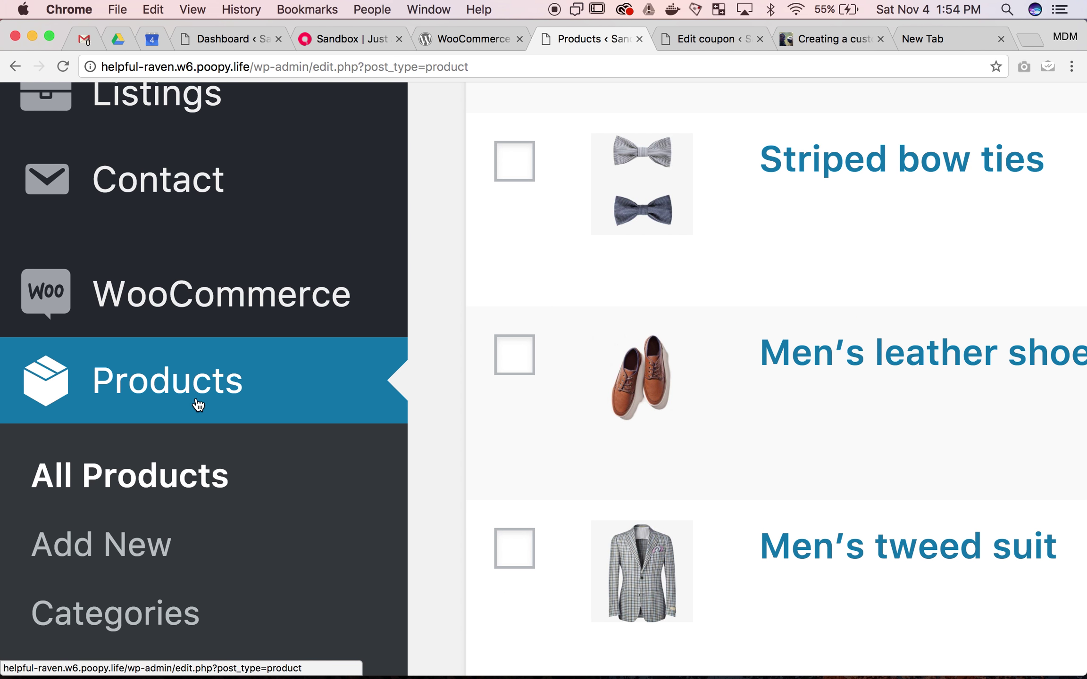
scroll(198, 405, "down", 5)
scroll(417, 259, "up", 2)
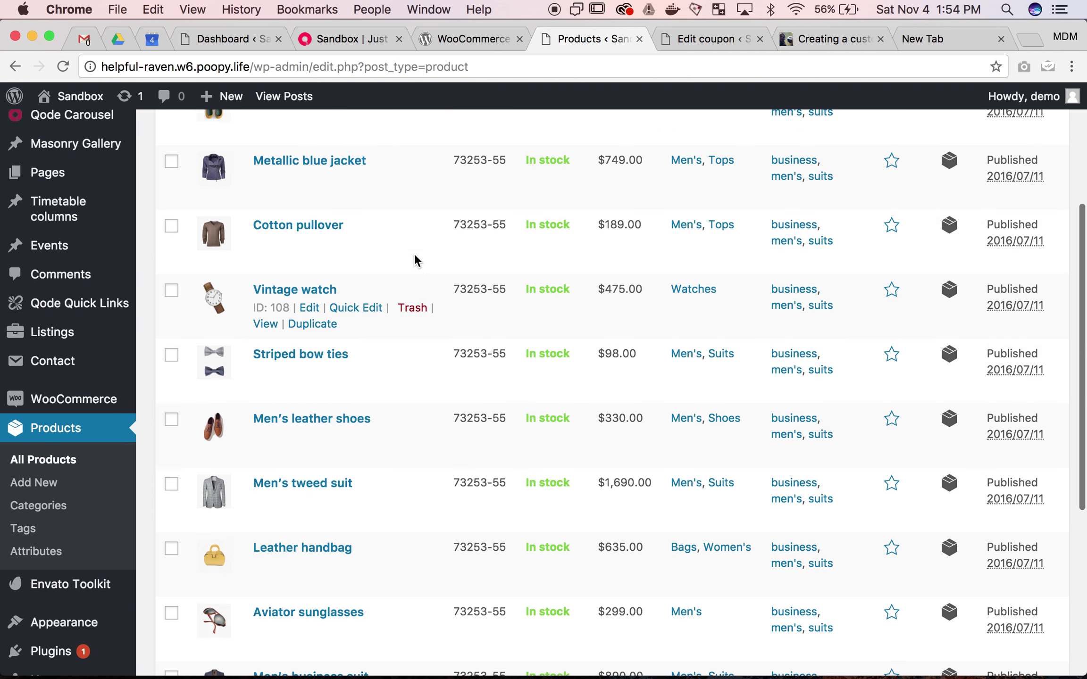
scroll(416, 259, "down", 5)
scroll(415, 259, "down", 1)
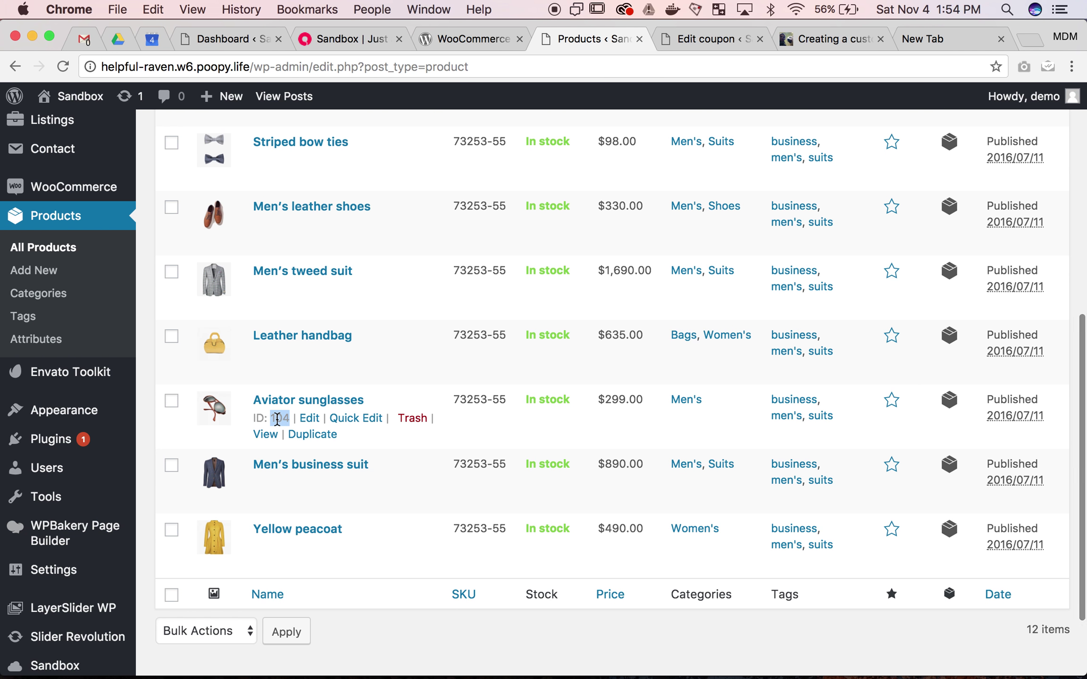
mouse_move(282, 349)
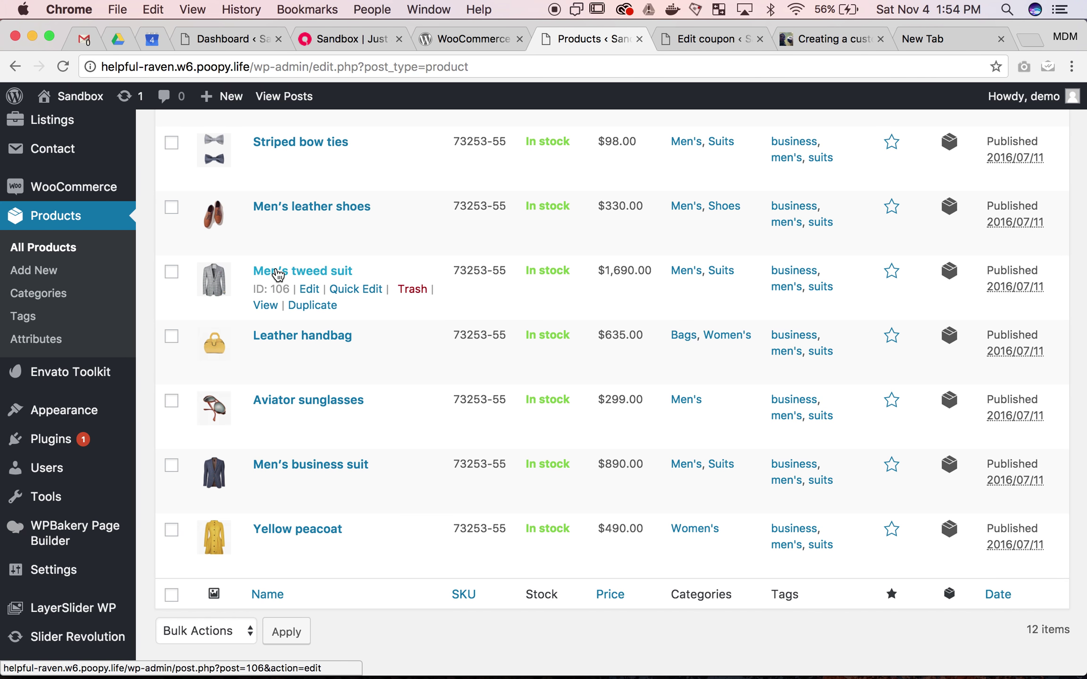
mouse_move(354, 221)
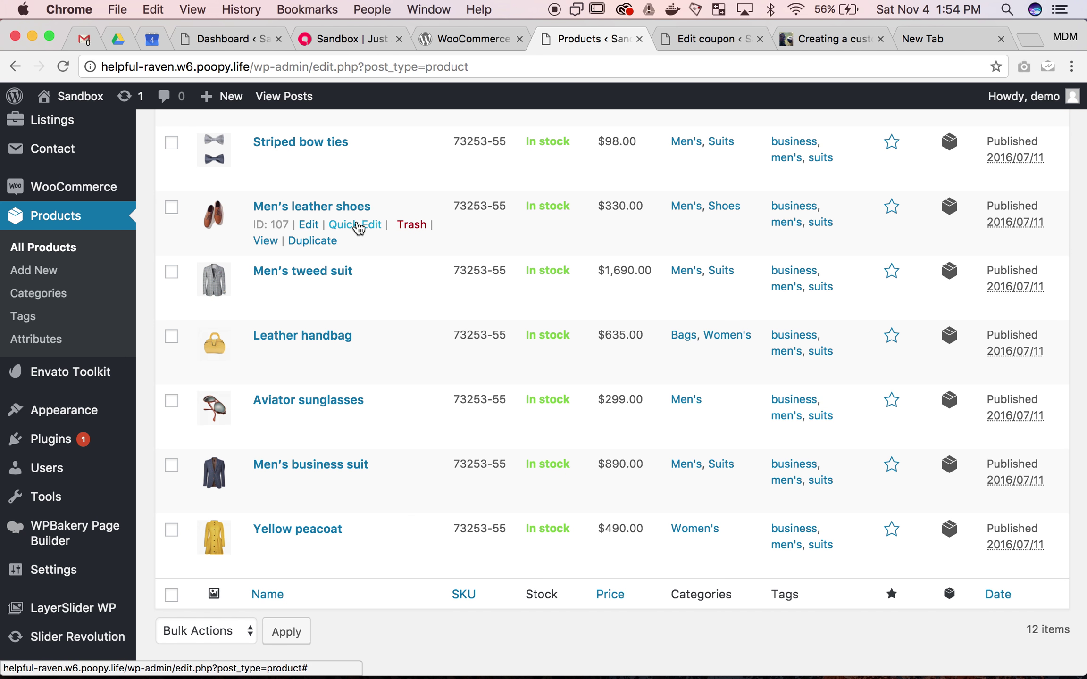
left_click(351, 40)
Load the ?add-to-cart=104 address and confirm Aviator Sunglasses ($299.00) is in the cart.
left_click(372, 67)
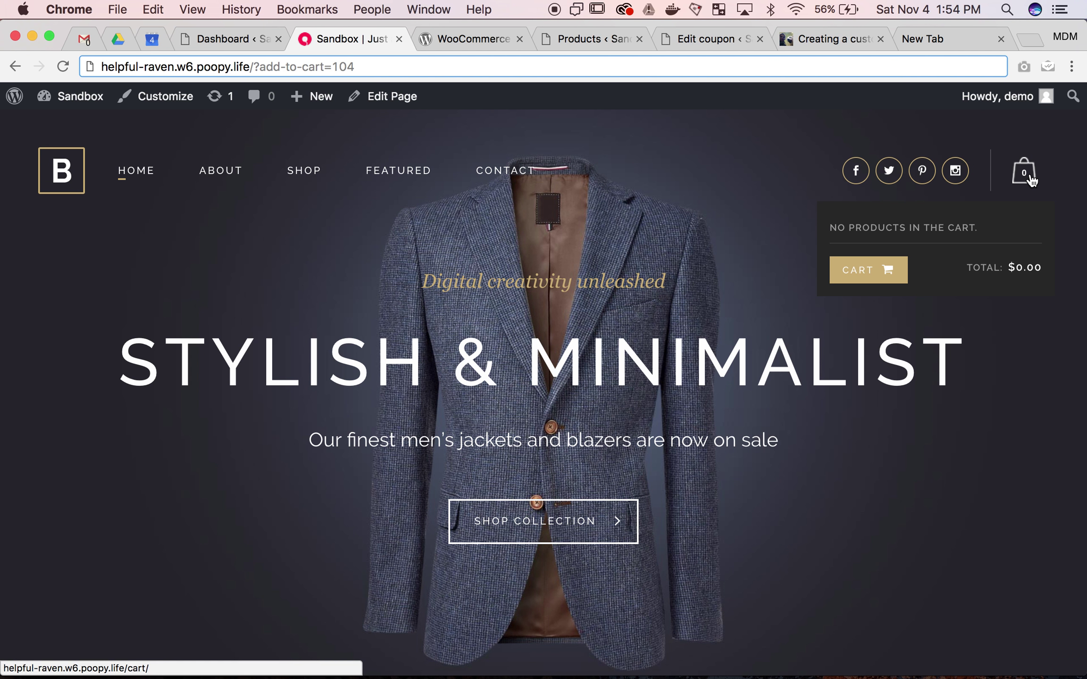
key("Return")
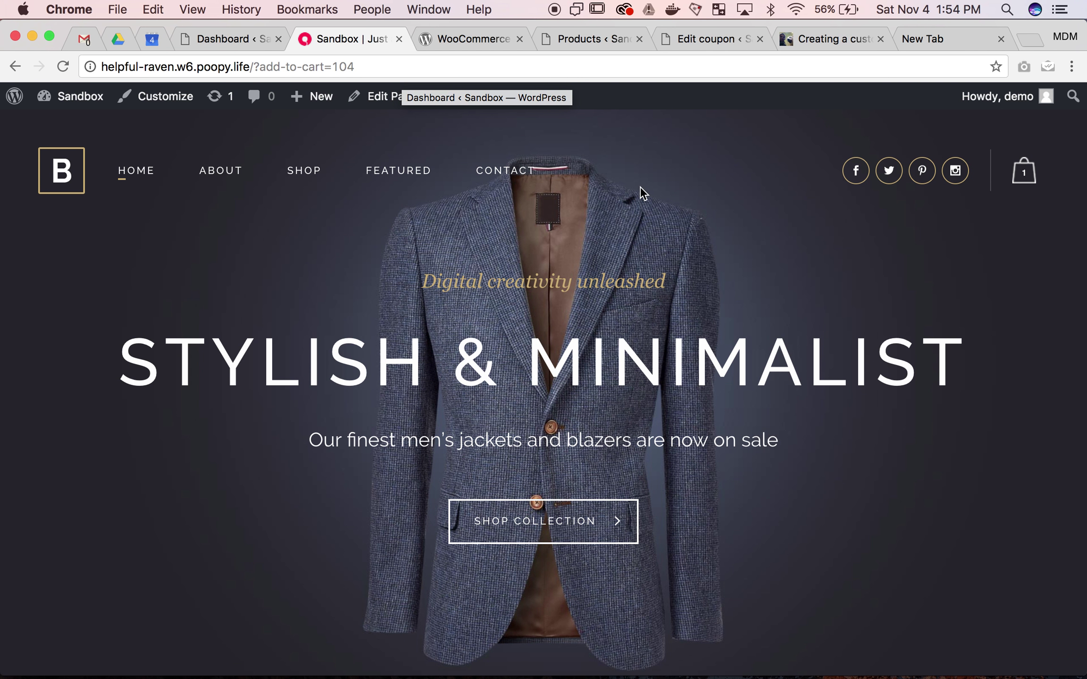
mouse_move(1024, 175)
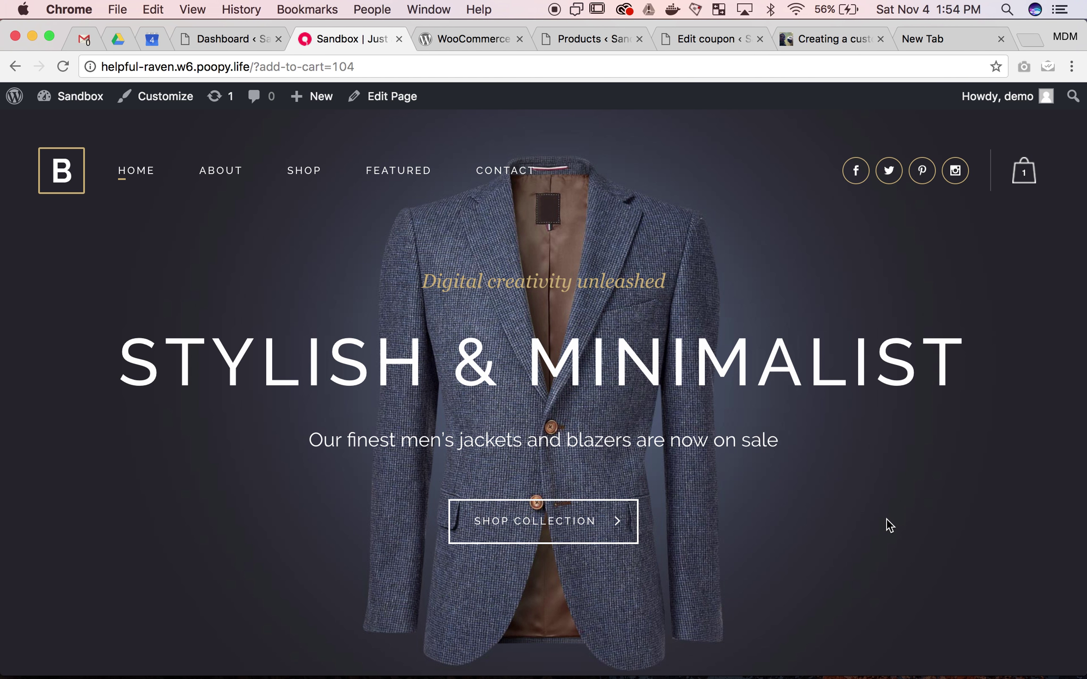
scroll(887, 520, "down", 3)
scroll(886, 518, "up", 3)
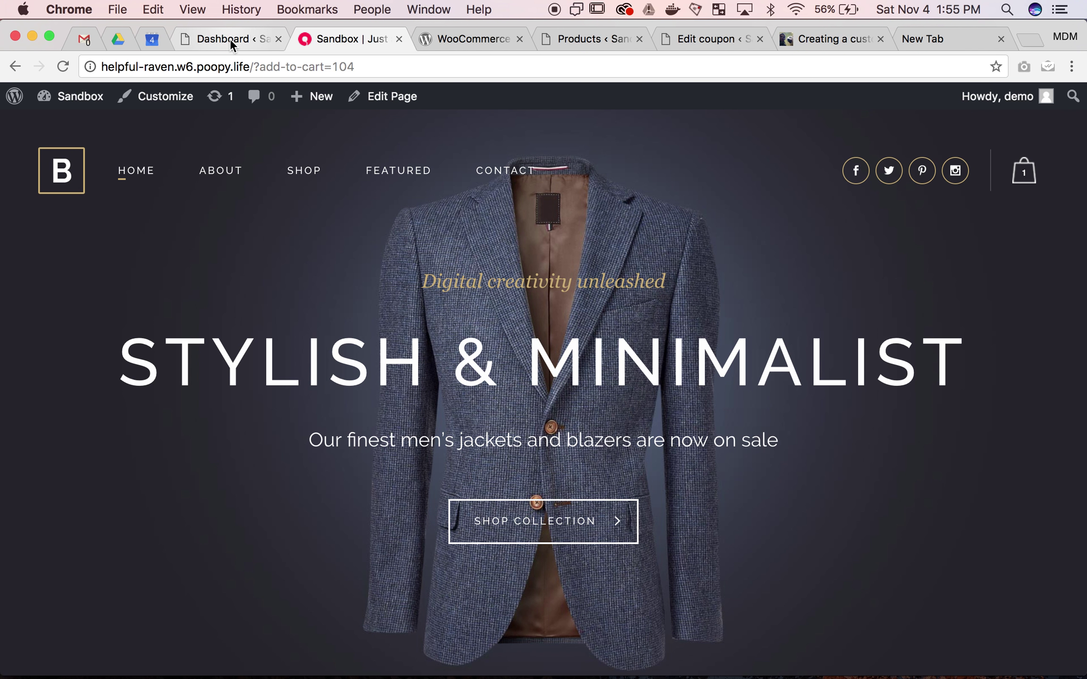
Open the coupon plugin's WordPress.org page and scroll to the apply-coupon URL example.
left_click(444, 40)
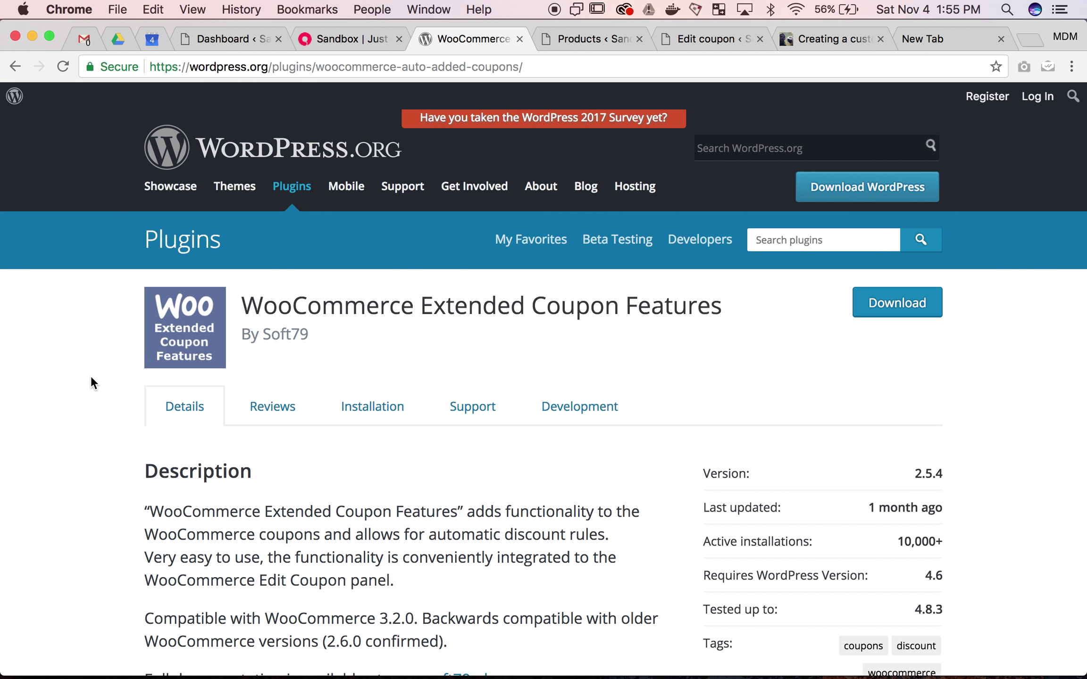
scroll(92, 380, "down", 5)
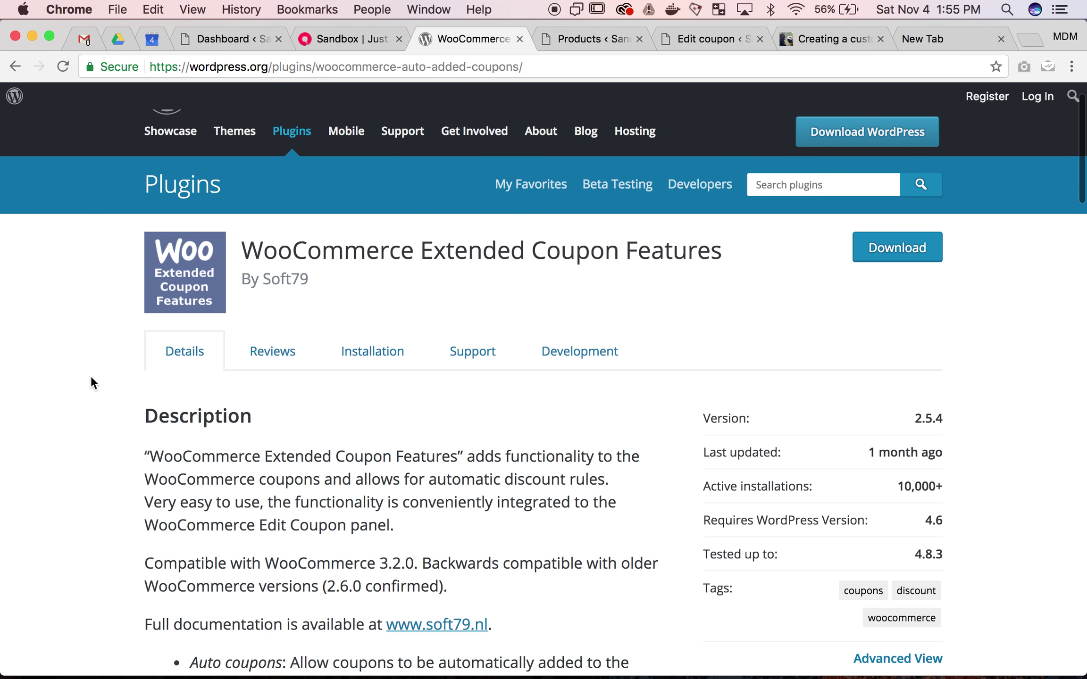
scroll(91, 378, "down", 5)
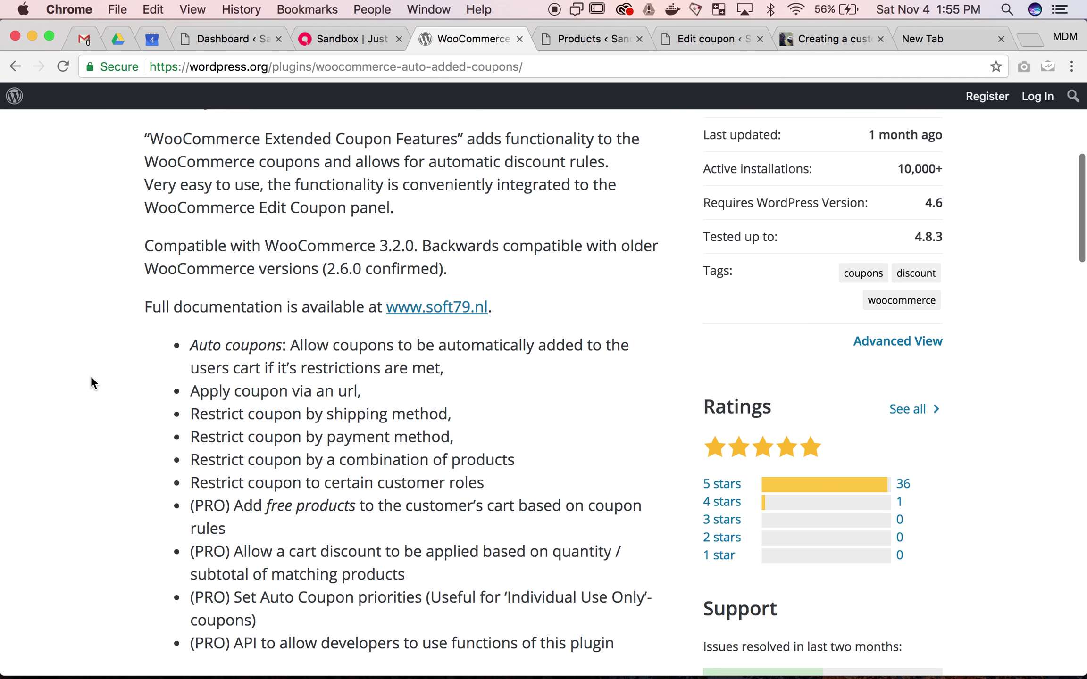
scroll(91, 378, "up", 5)
scroll(91, 376, "up", 1)
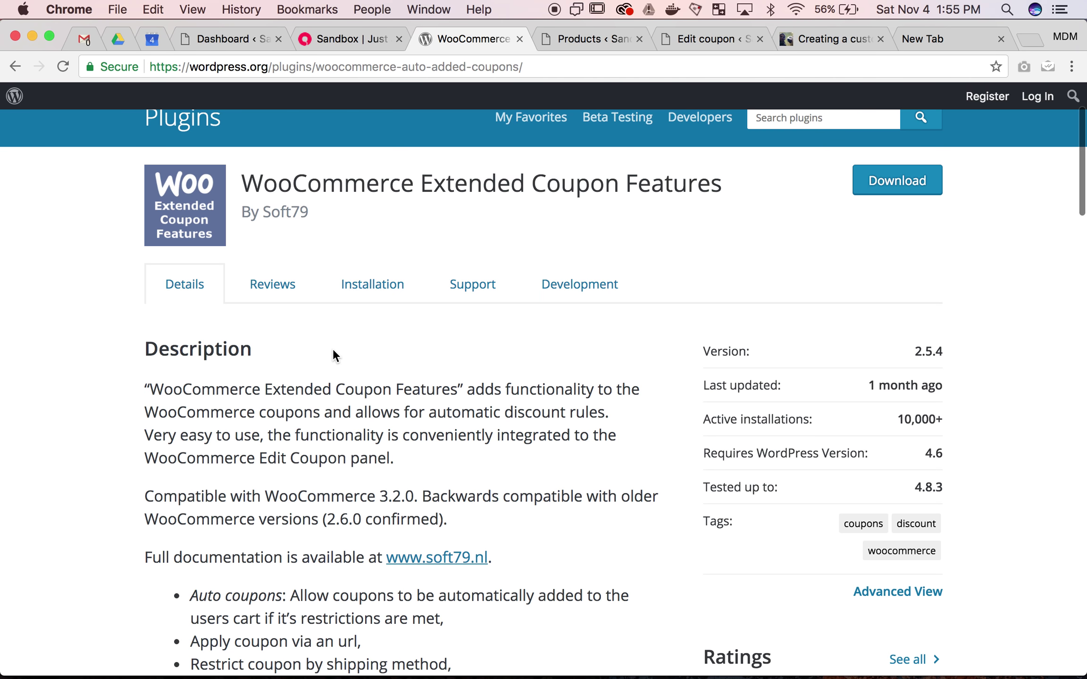
scroll(46, 463, "down", 10)
scroll(46, 462, "down", 6)
scroll(45, 461, "down", 4)
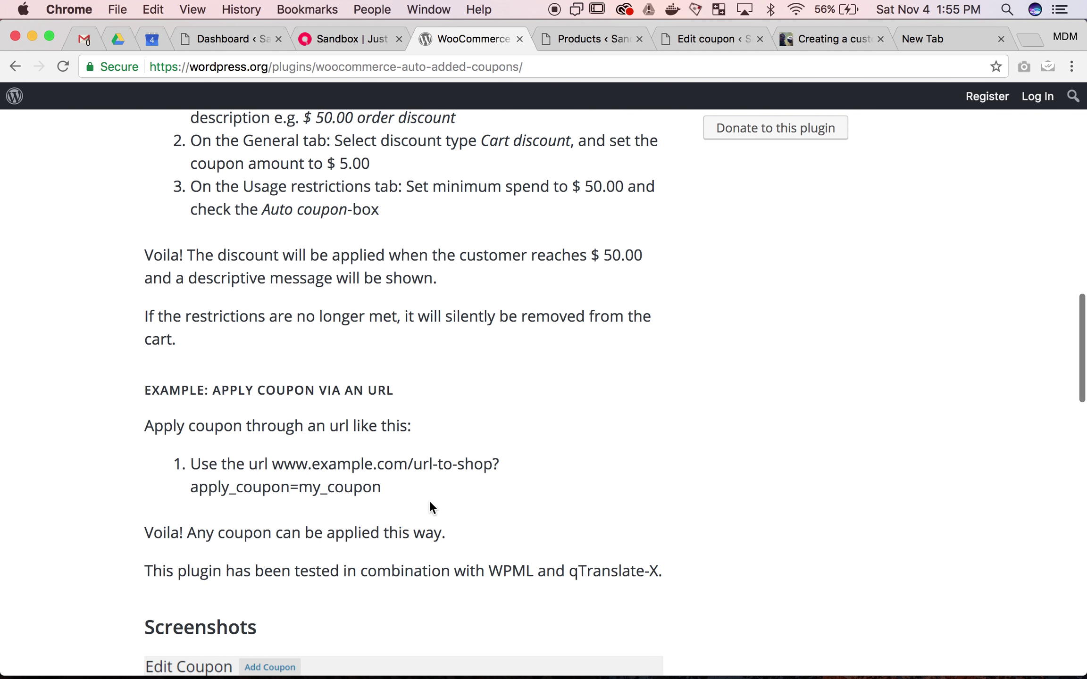
Highlight the apply_coupon parameter in the example URL.
left_click_drag(401, 488, 189, 464)
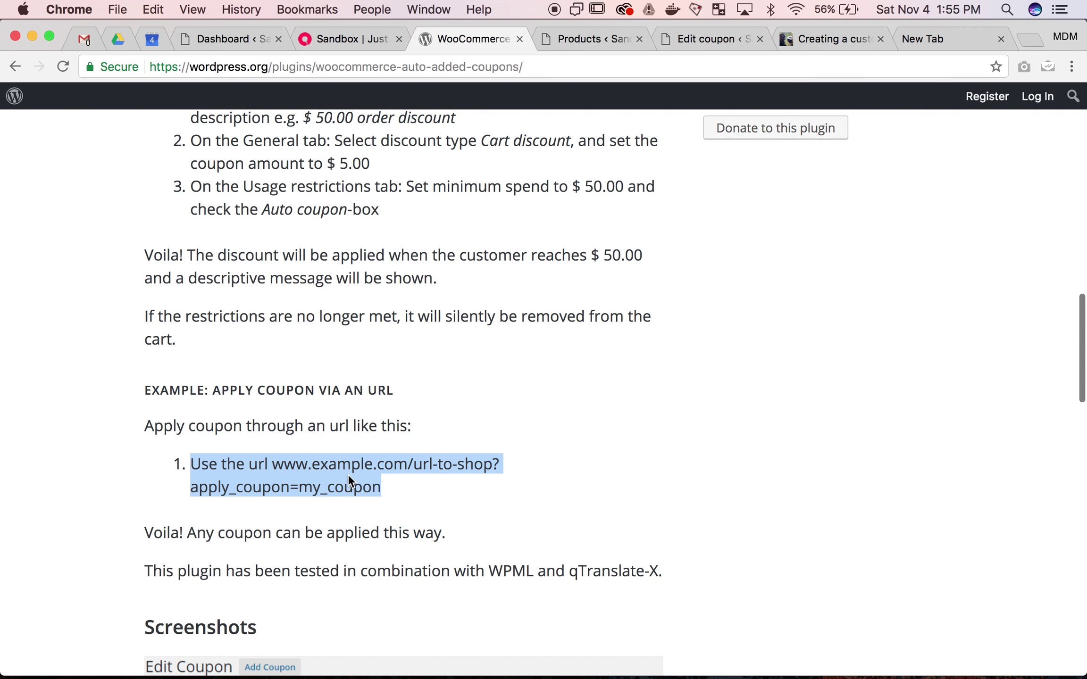
left_click(208, 487)
left_click_drag(191, 486, 367, 486)
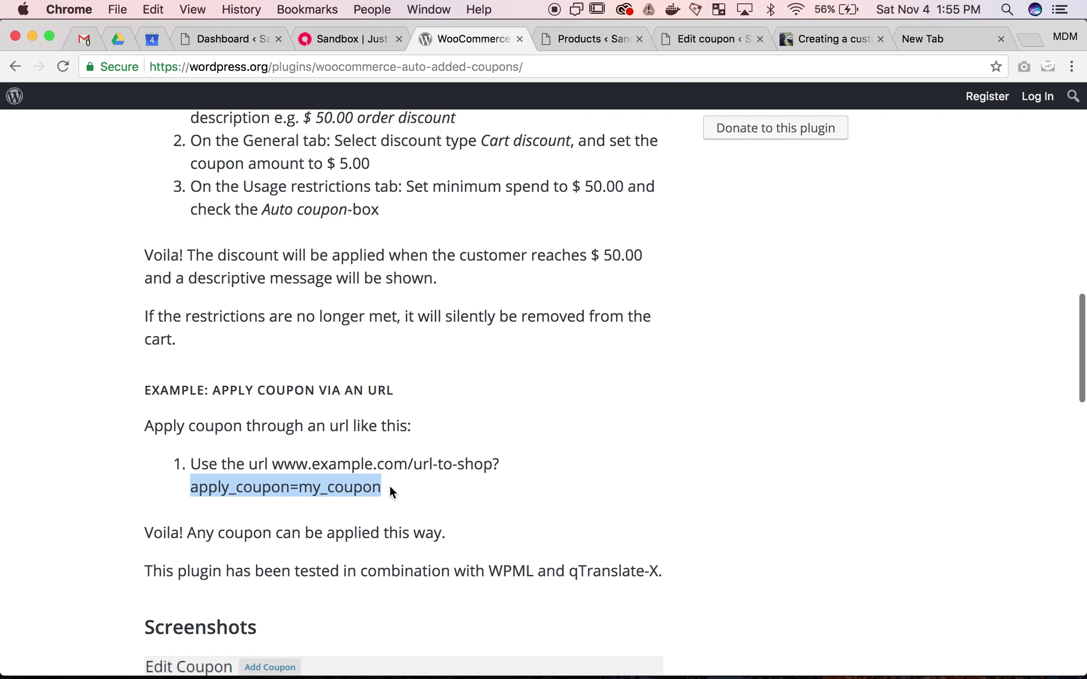
left_click(73, 325)
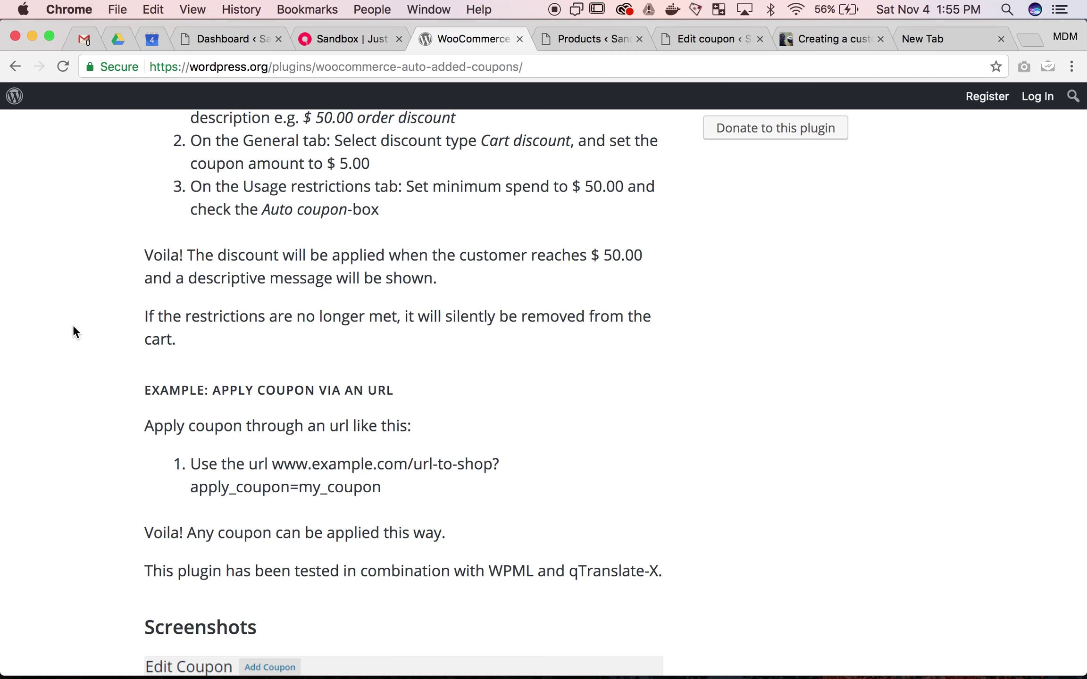
left_click(329, 40)
Insert cart/ into the ?add-to-cart=104 store address and load it.
left_click(385, 64)
left_click(386, 65)
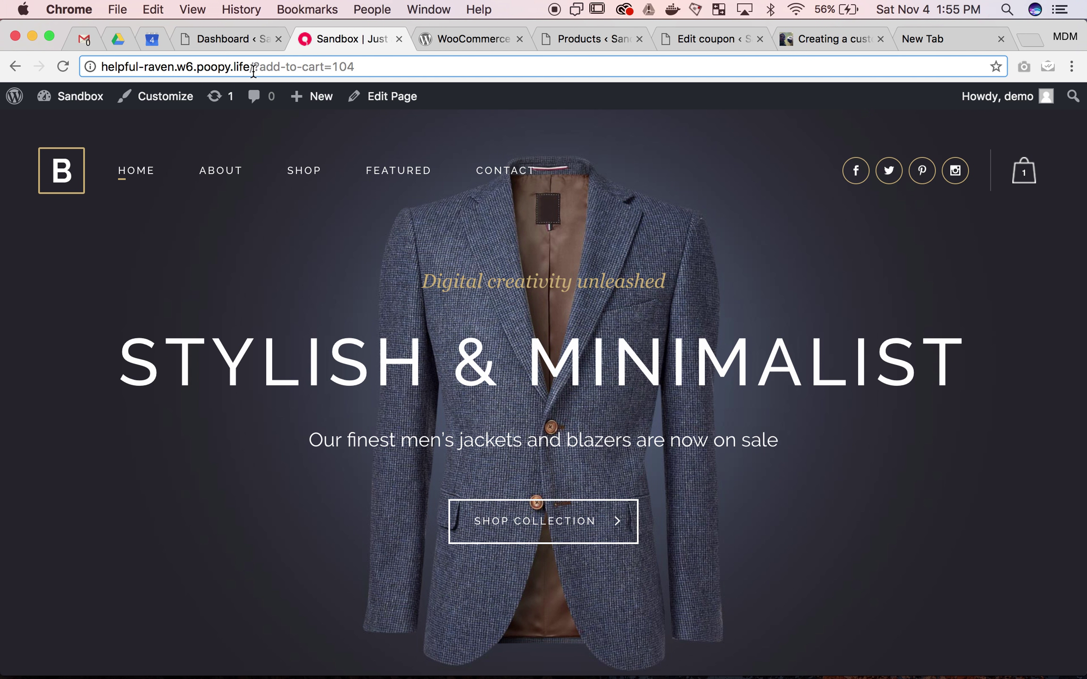
left_click(253, 68)
type("cart/")
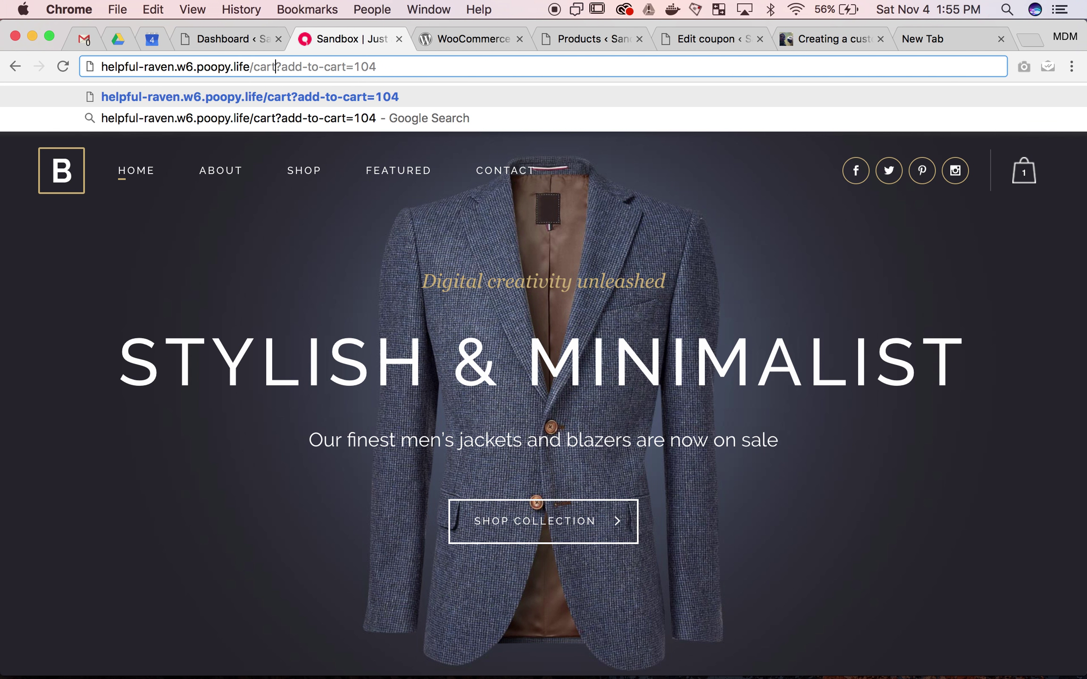
key("Return")
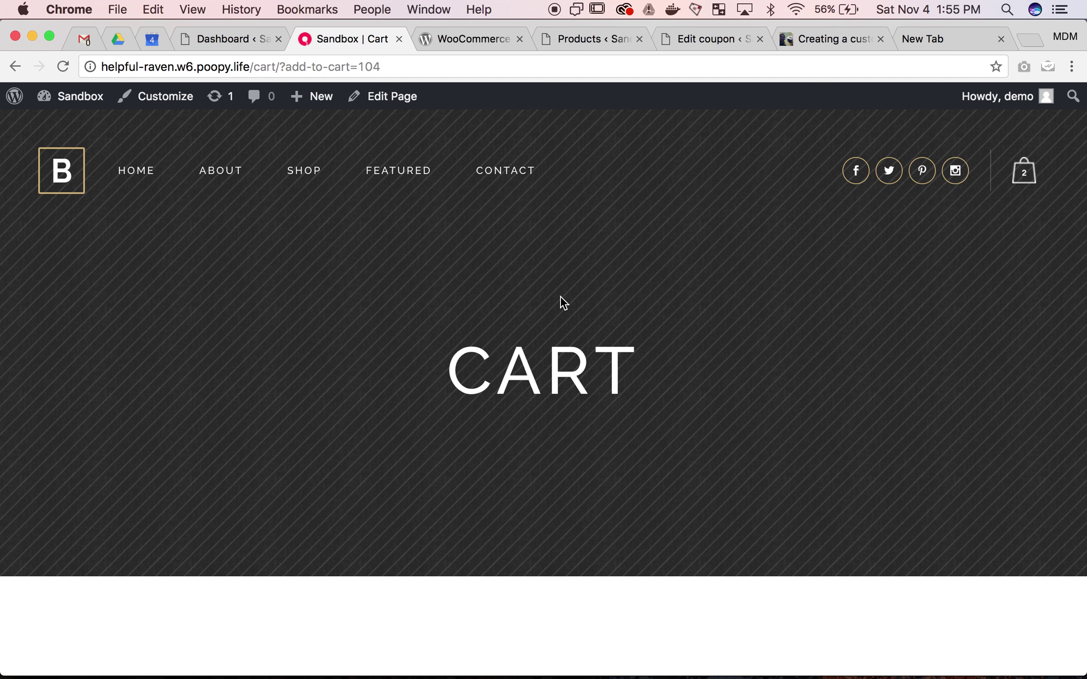
Review the cart with the test coupon discount, then remove the Aviator sunglasses.
scroll(555, 353, "down", 4)
scroll(555, 353, "down", 8)
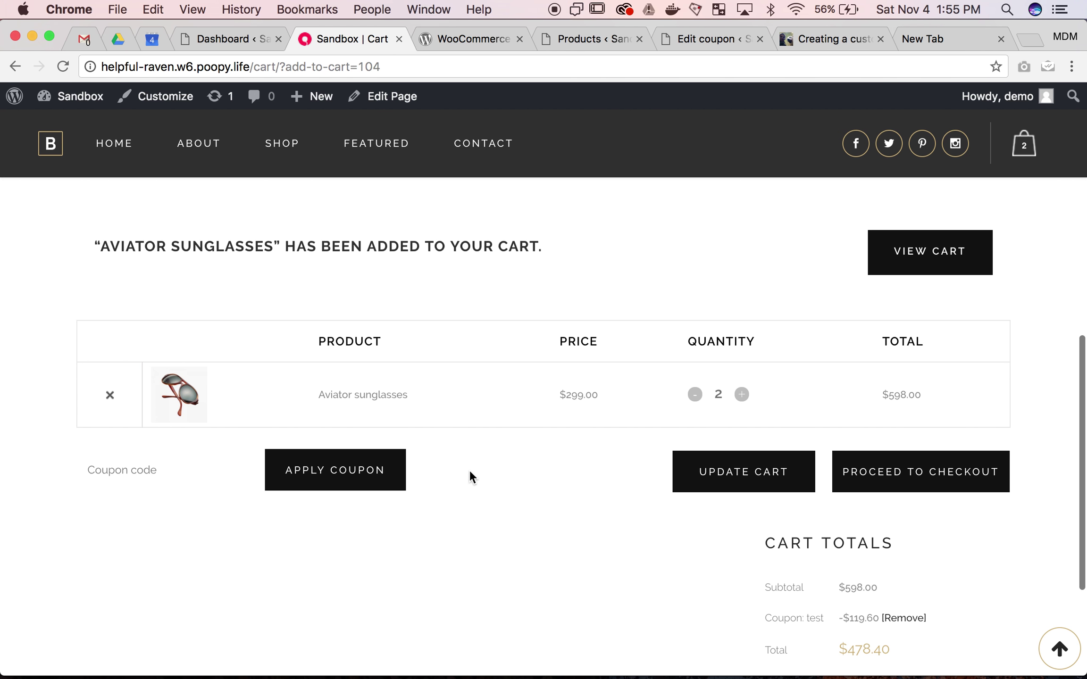
scroll(480, 515, "down", 1)
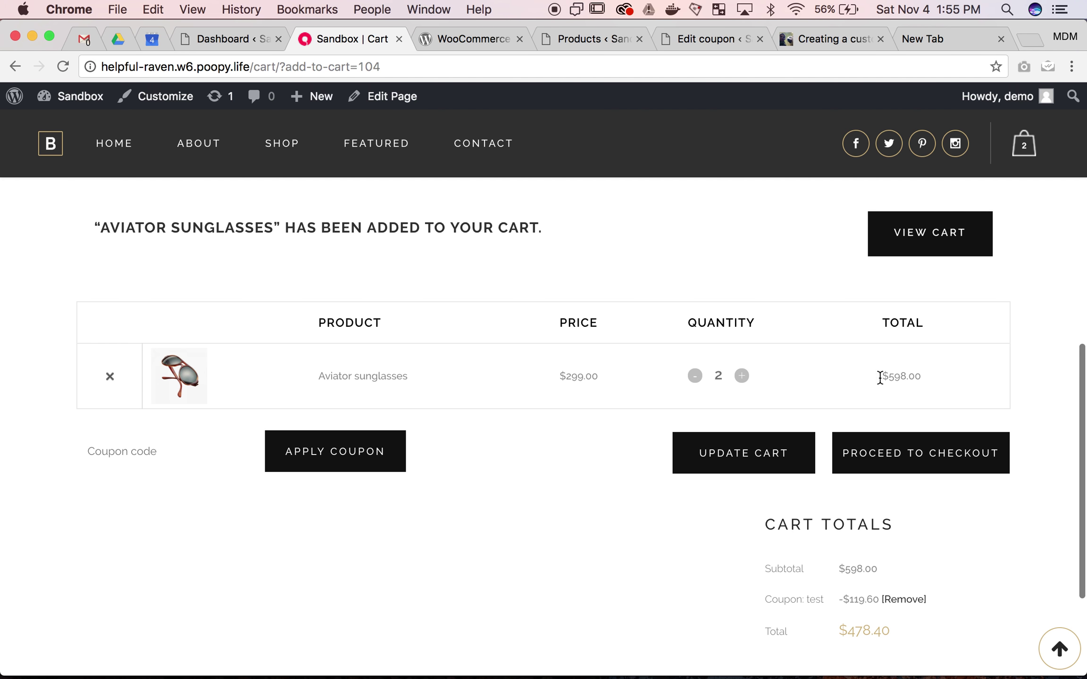
left_click(109, 377)
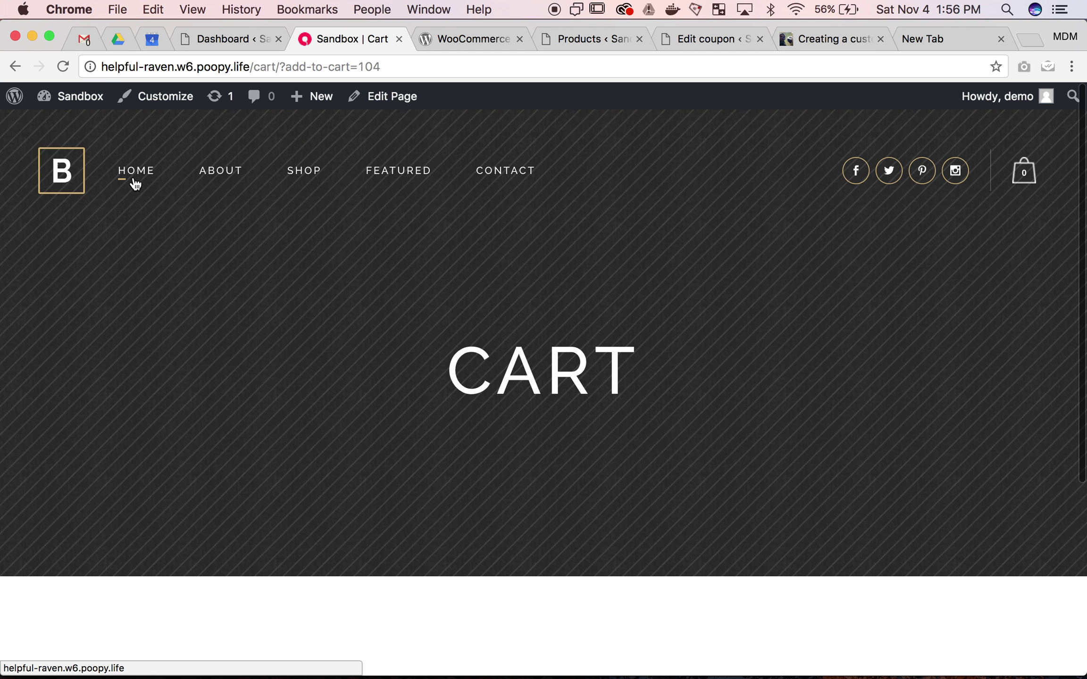
Go to the store home page and pick the suggested add-to-cart and apply_coupon address.
left_click(136, 184)
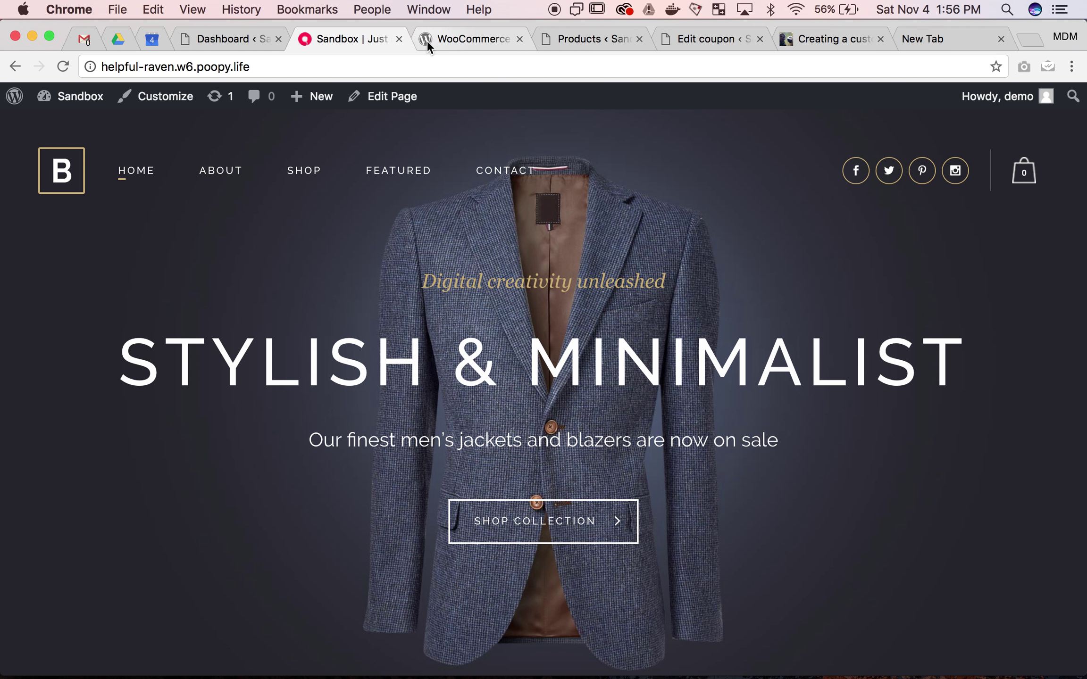
left_click(370, 65)
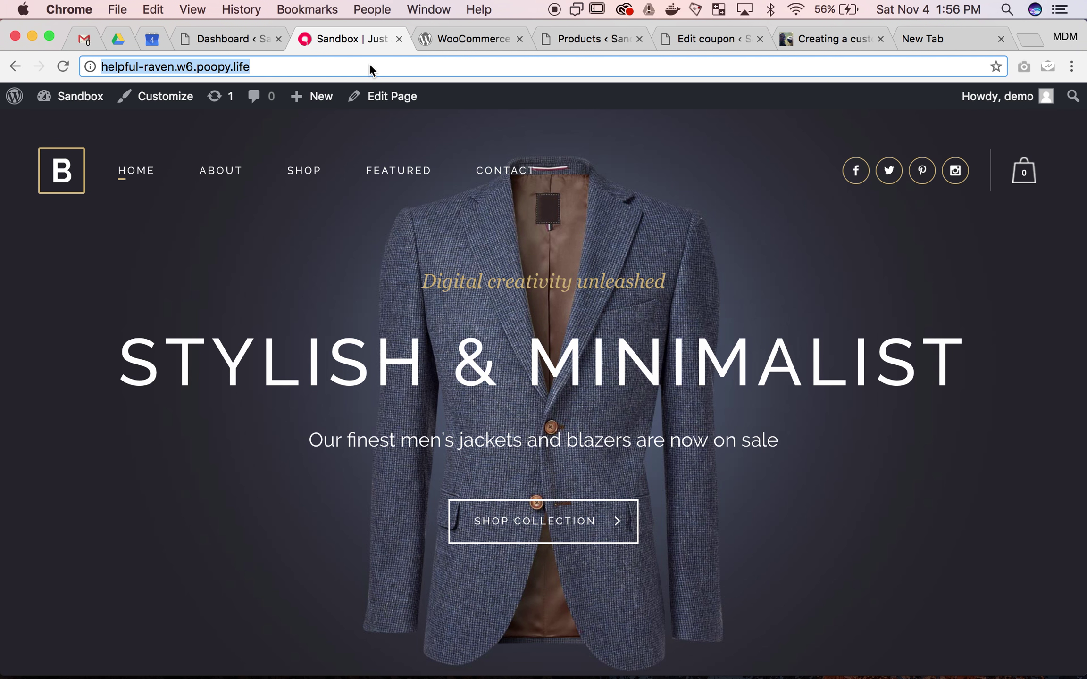
key("Right")
type("/?")
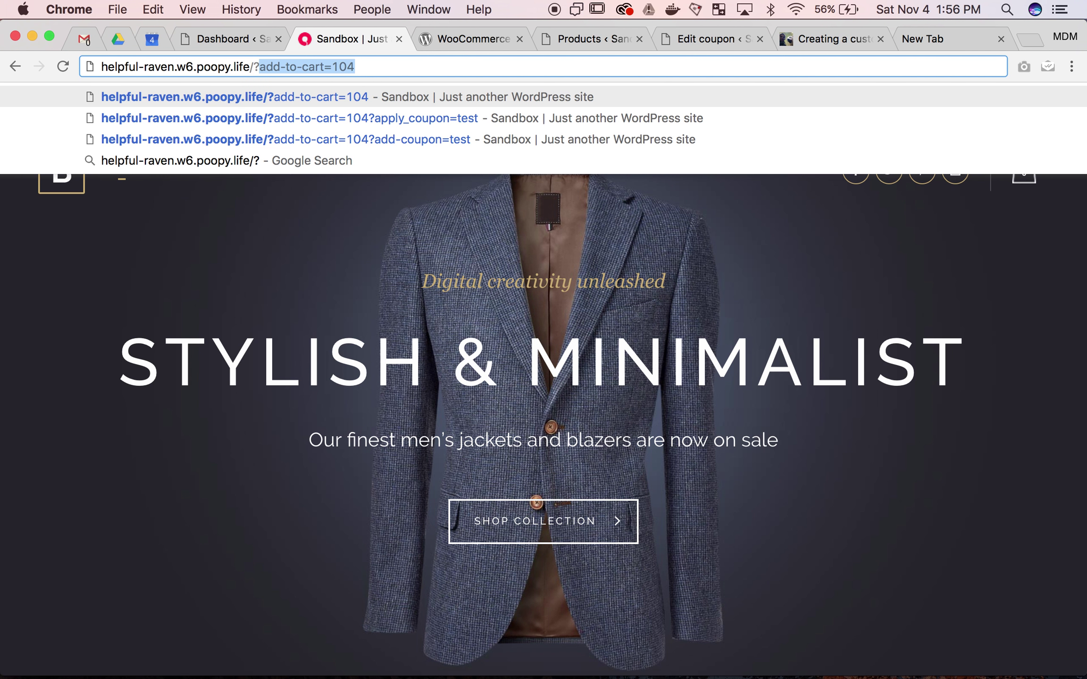
key("Down")
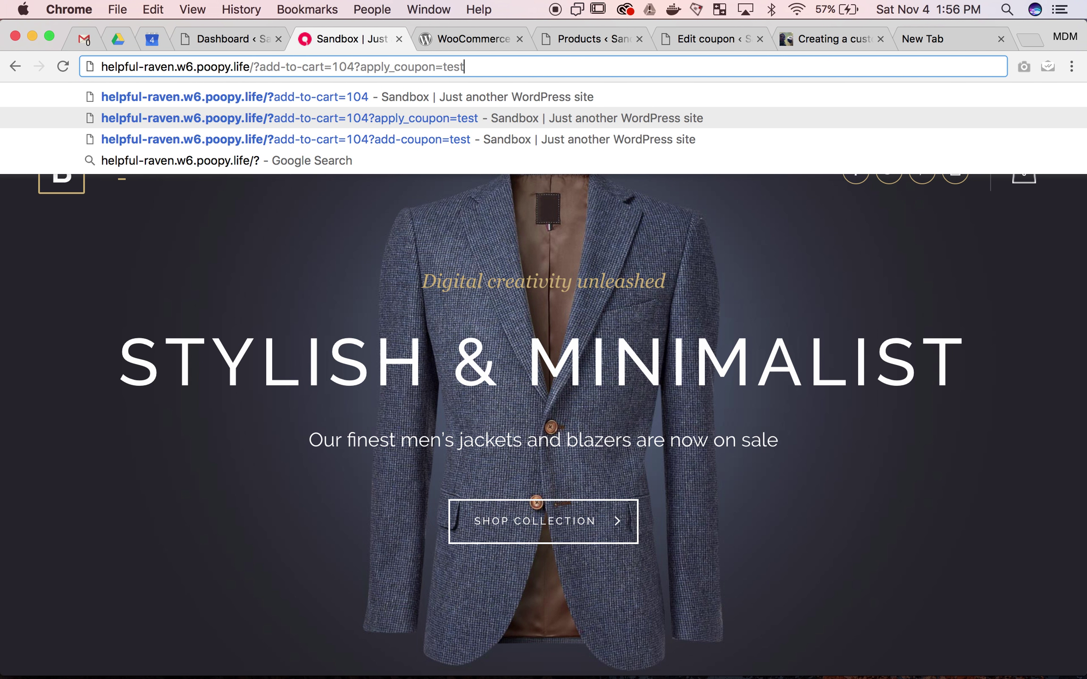
Insert cart/ after the domain in the URL, correcting the misspelled path.
left_click(367, 65)
left_click_drag(253, 68, 362, 67)
left_click(252, 67)
type("cart/")
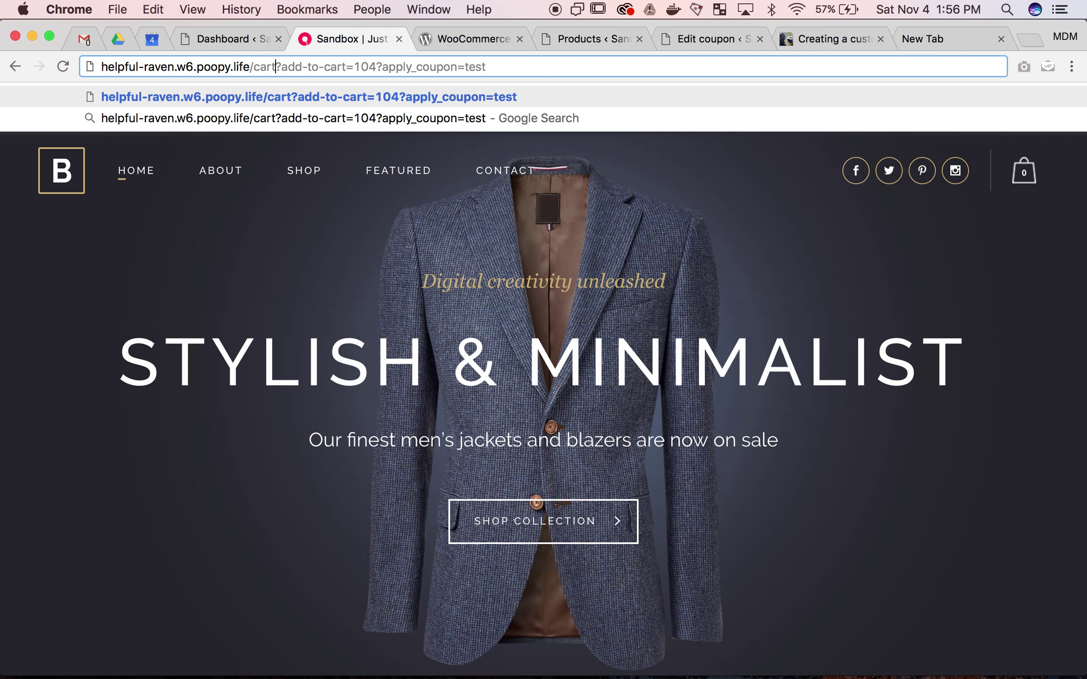
double_click(264, 68)
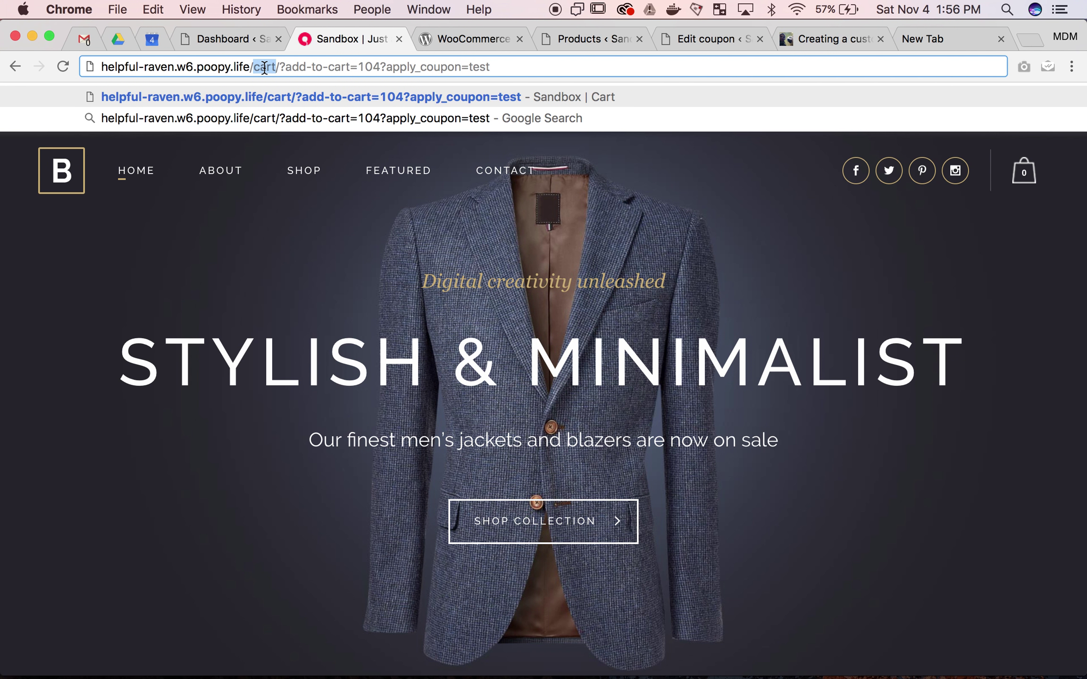
type("cat")
key("BackSpace")
type("rt")
Fix the separators so the URL reads /cart/?add-to-cart=104&apply_coupon=test.
key("BackSpace")
type("?")
key("BackSpace")
type("&")
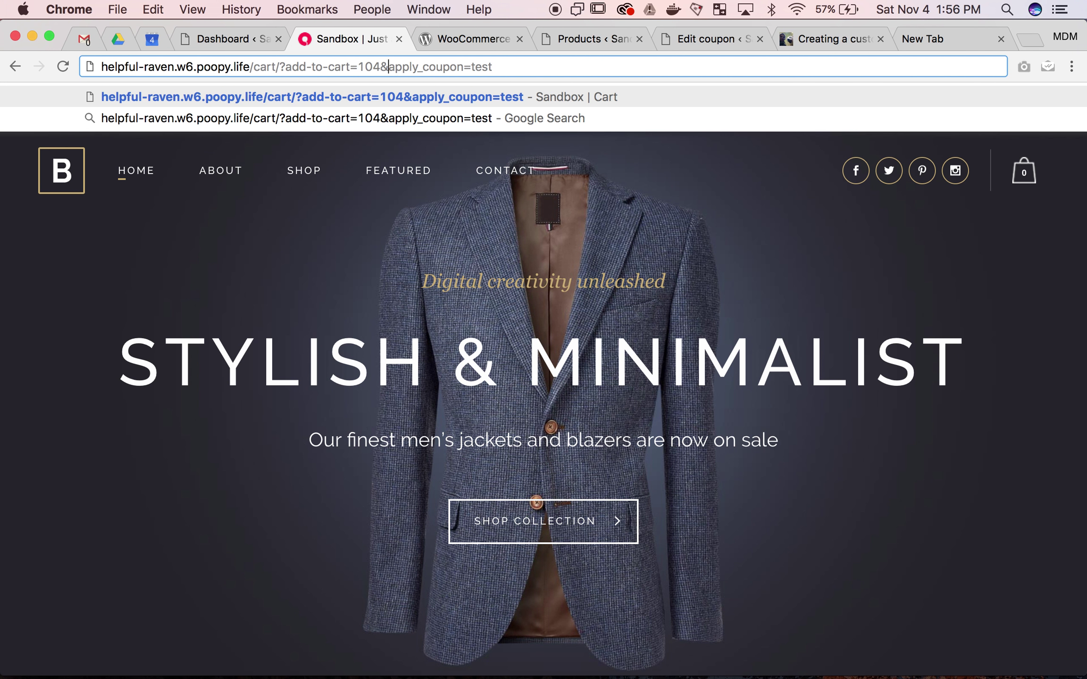
left_click(508, 68)
left_click_drag(380, 67, 499, 67)
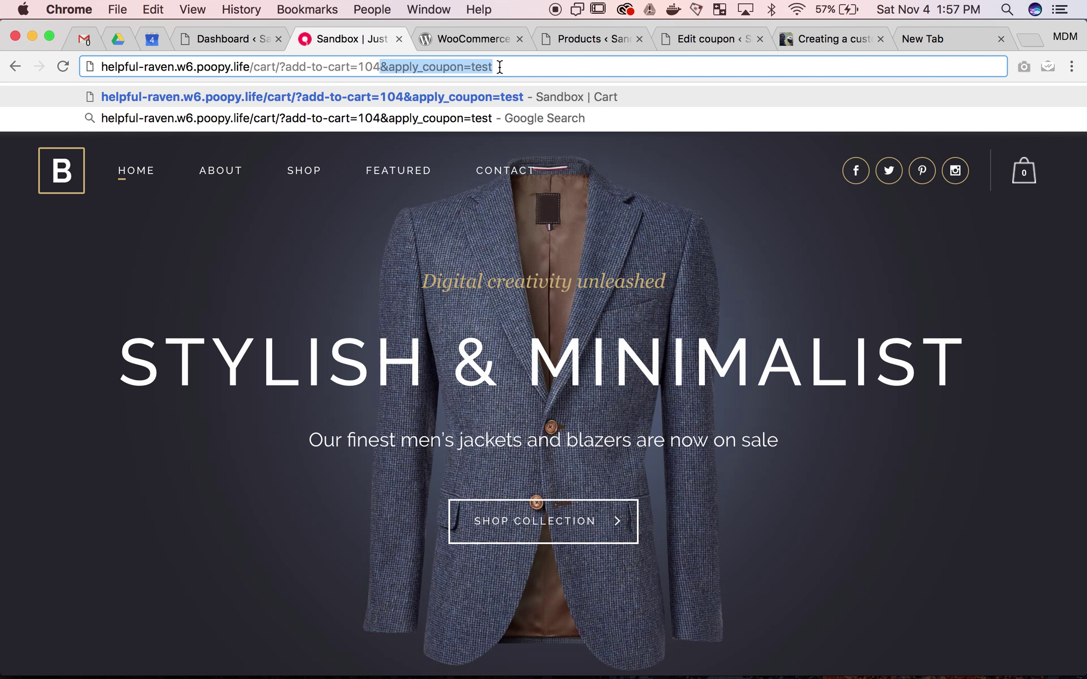
left_click_drag(286, 67, 277, 63)
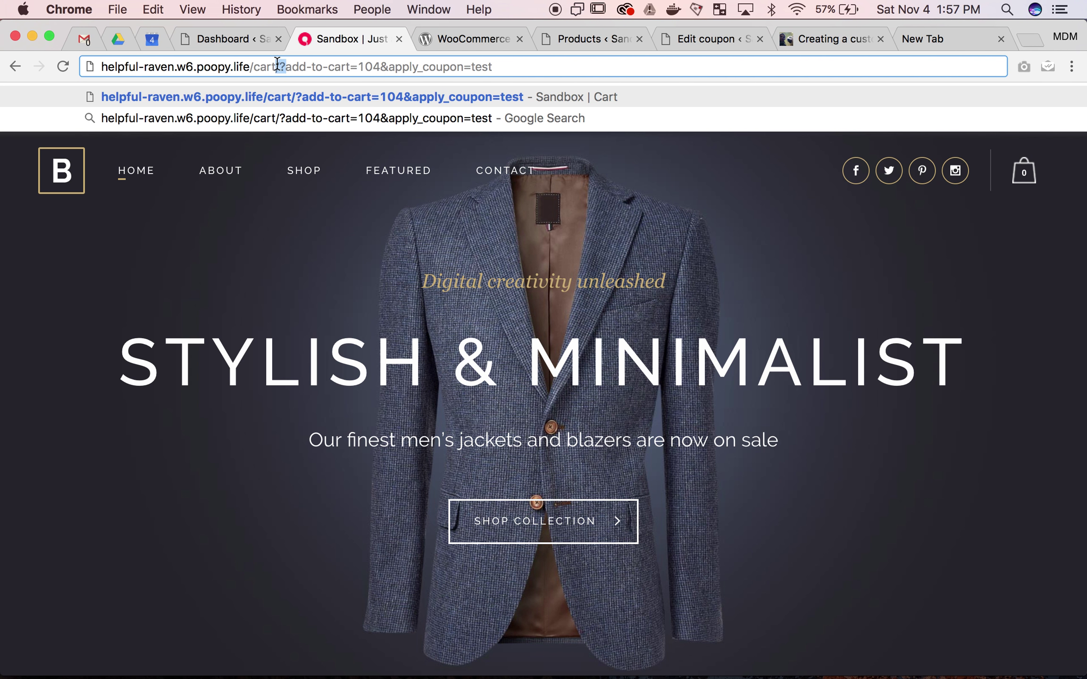
left_click(497, 66)
Load the URL and check Cart Totals: $299.00 subtotal, coupon test −$59.80, total $239.20.
key("Return")
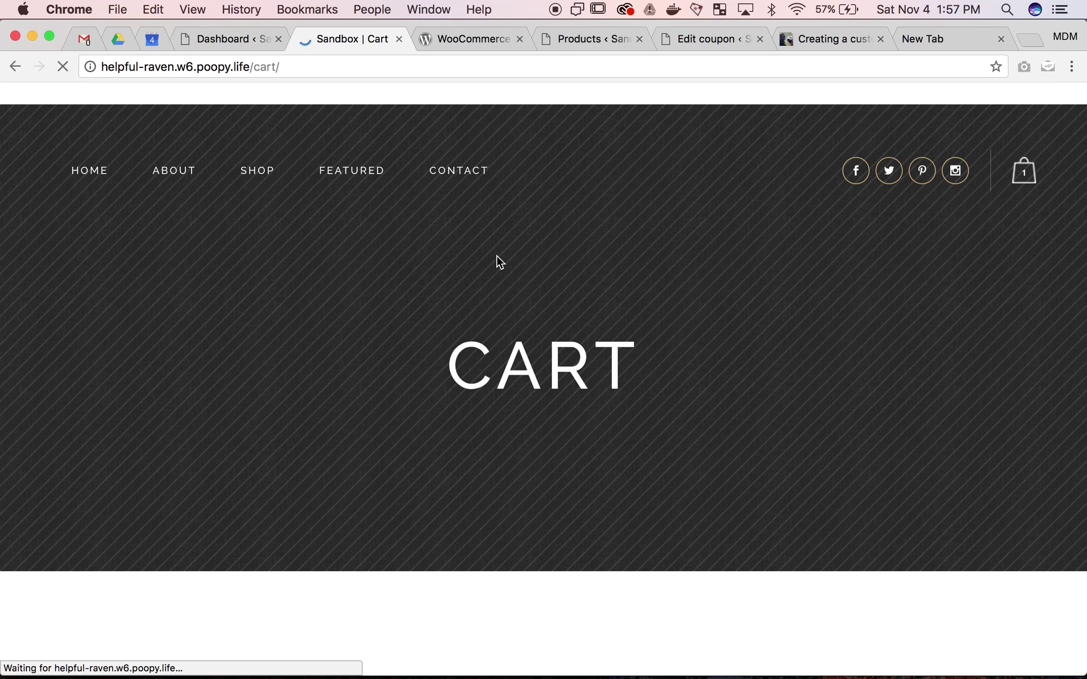
scroll(551, 370, "down", 5)
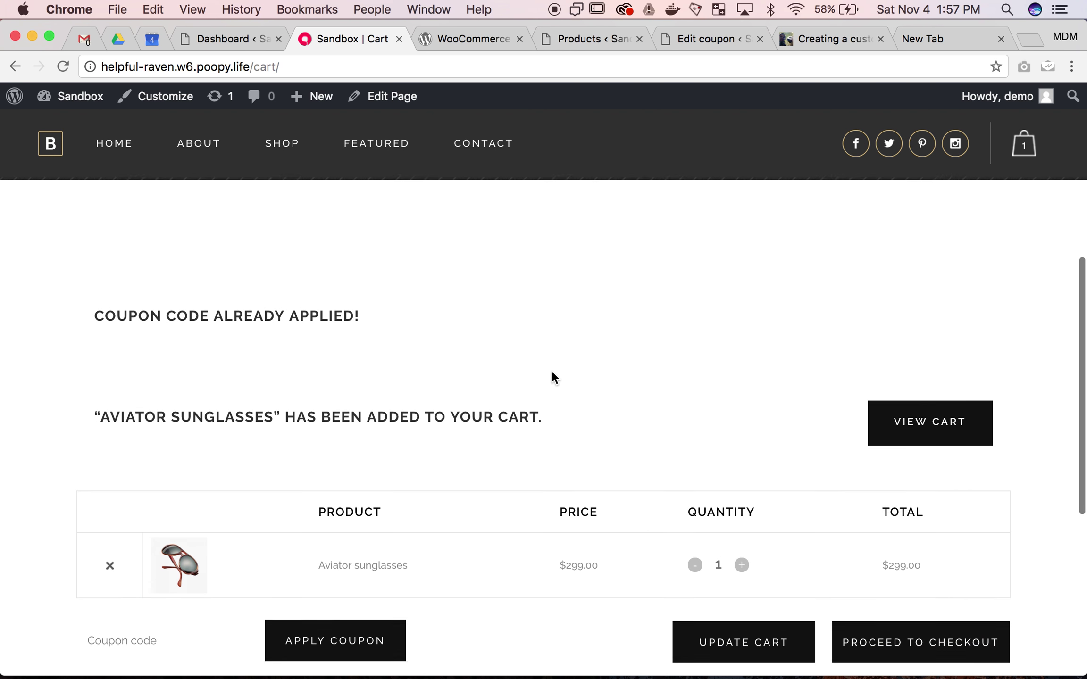
scroll(304, 336, "down", 5)
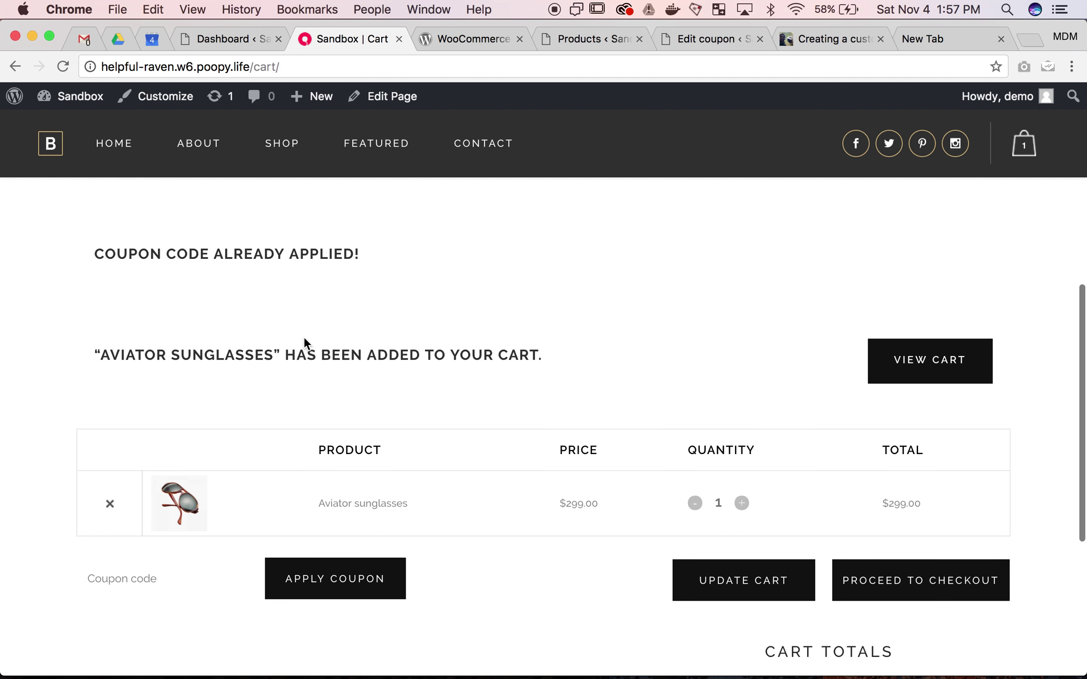
double_click(815, 544)
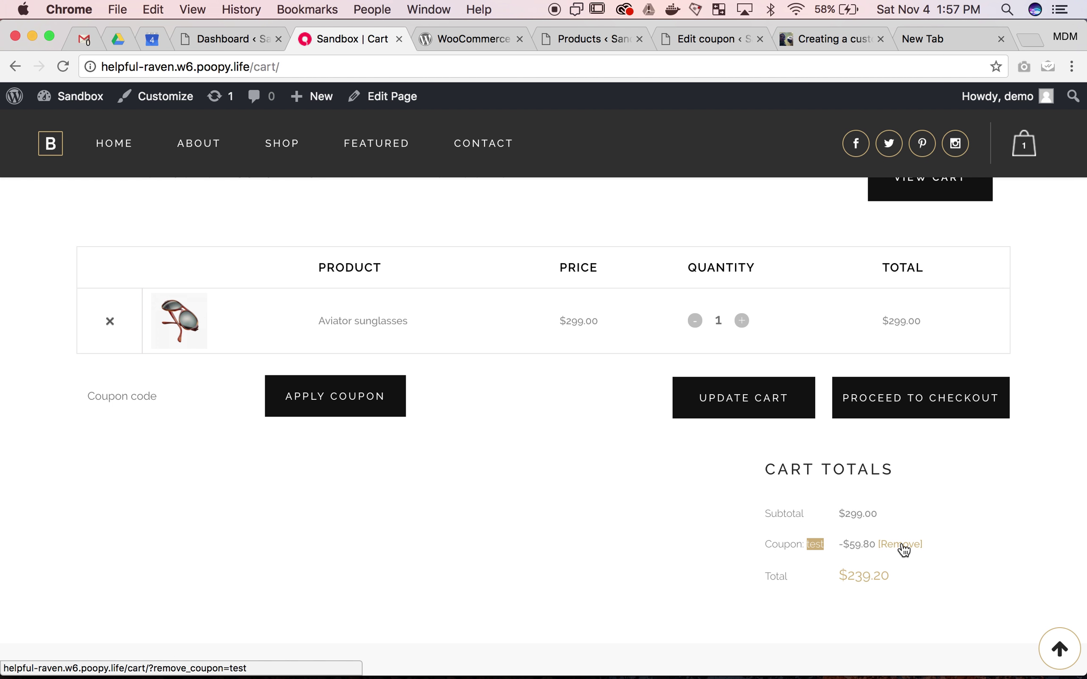
scroll(677, 495, "up", 1)
left_click(560, 494)
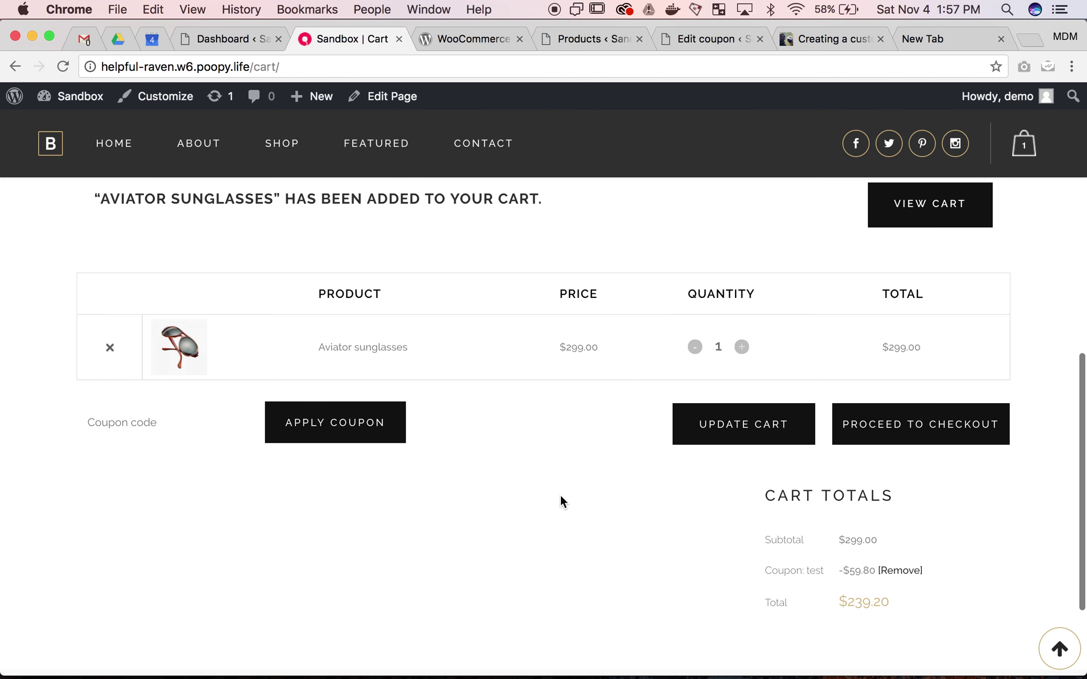
scroll(560, 494, "up", 1)
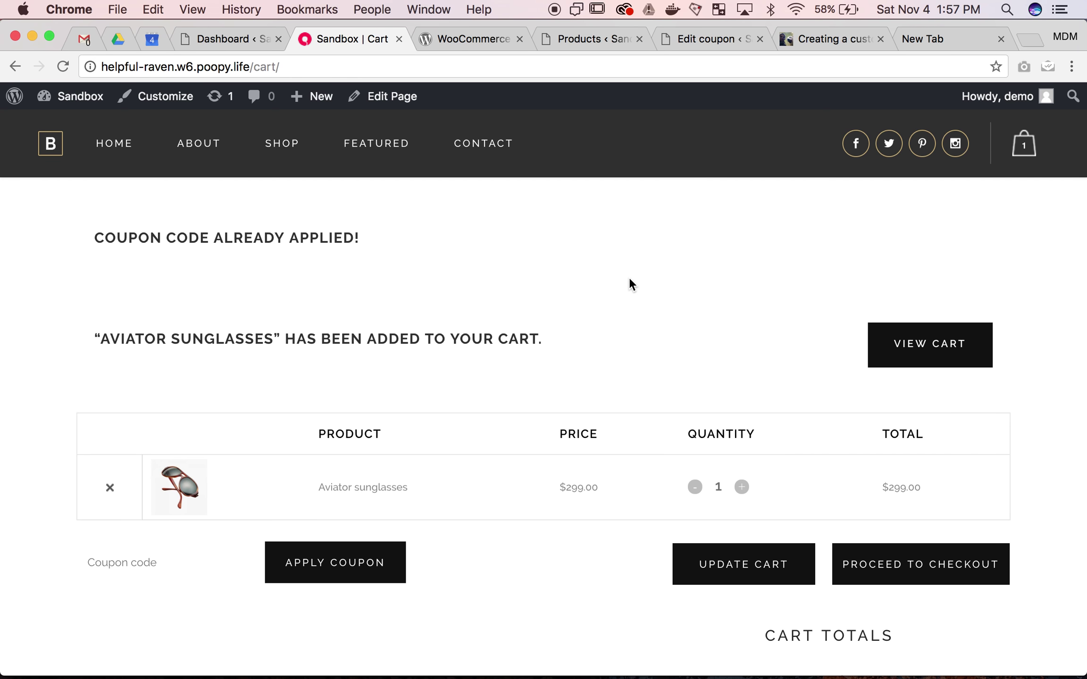
scroll(629, 277, "up", 10)
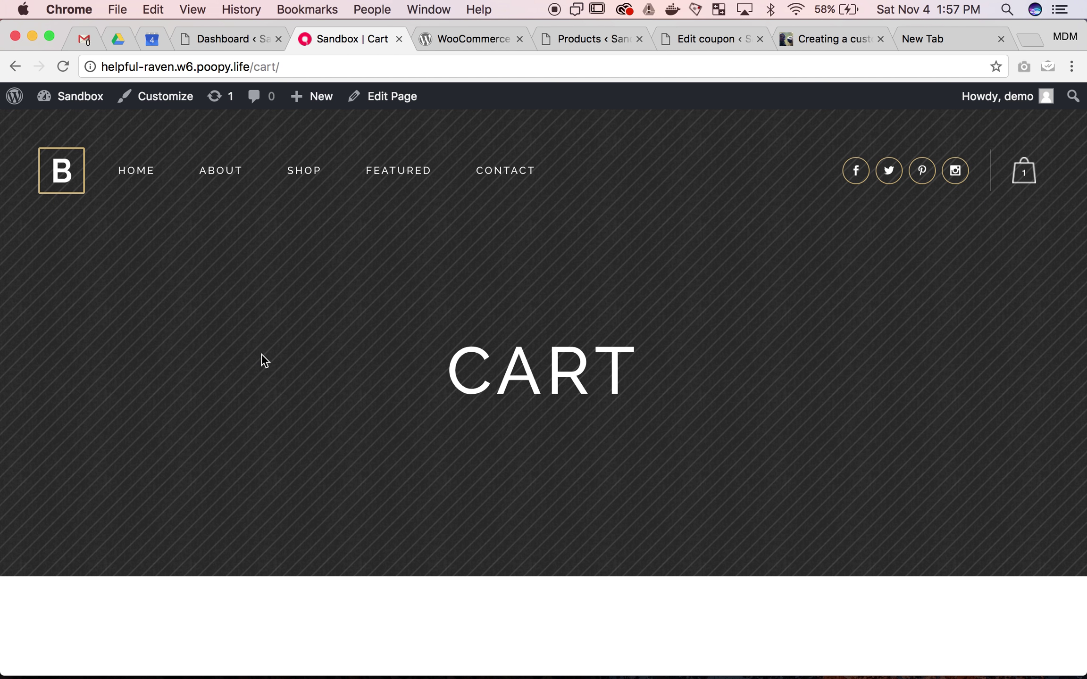
Paste the full add-to-cart and apply_coupon URL, reload it, and confirm the $239.20 total.
left_click(295, 67)
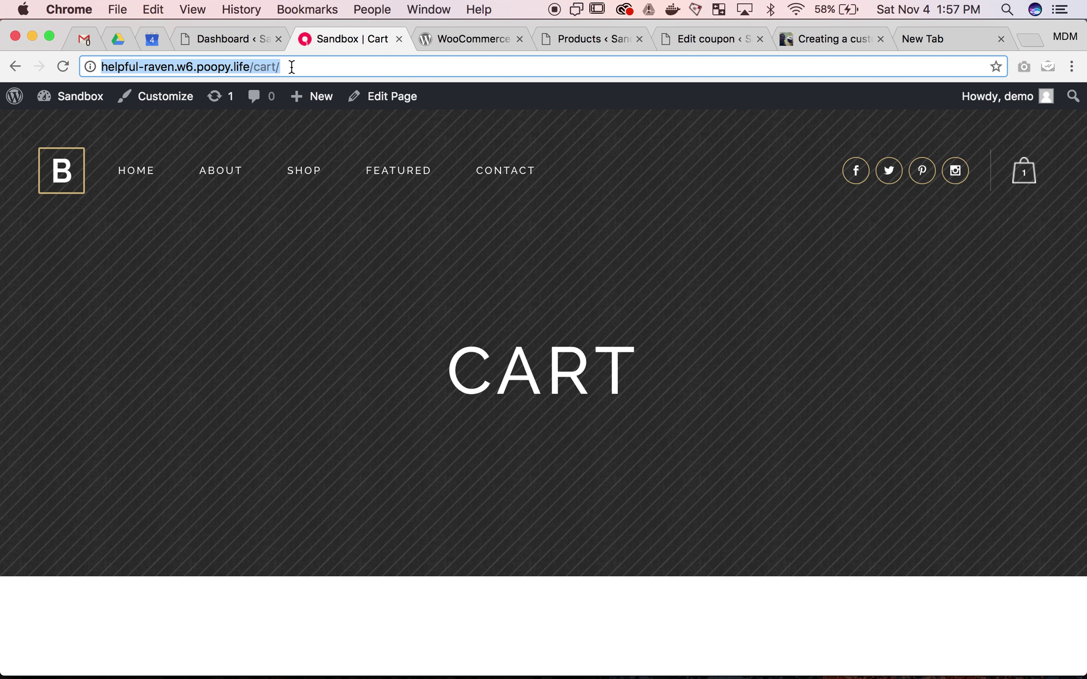
type("http://helpful-raven.w6.poopy.life/cart/?add-to-cart=104&apply_coupon=test")
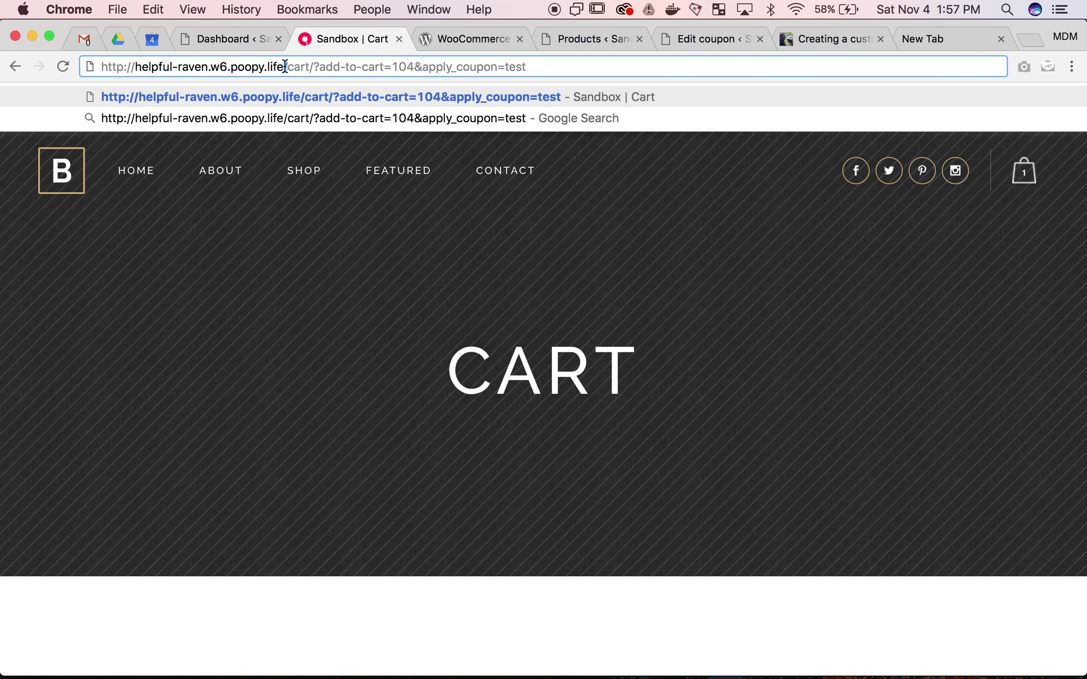
key("super+a")
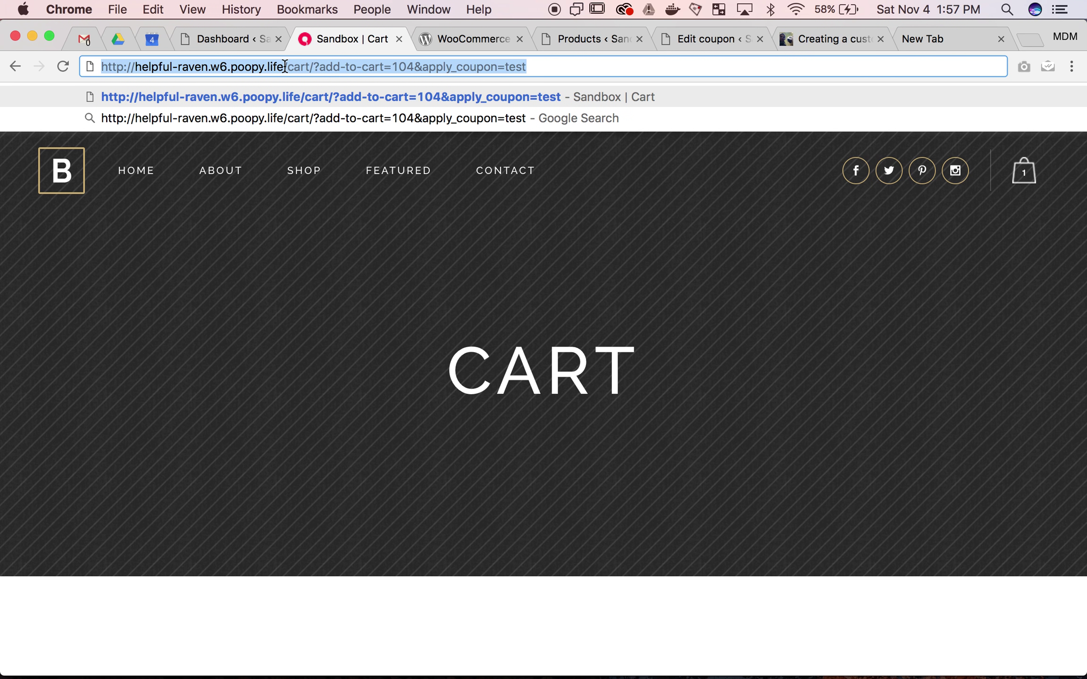
key("Return")
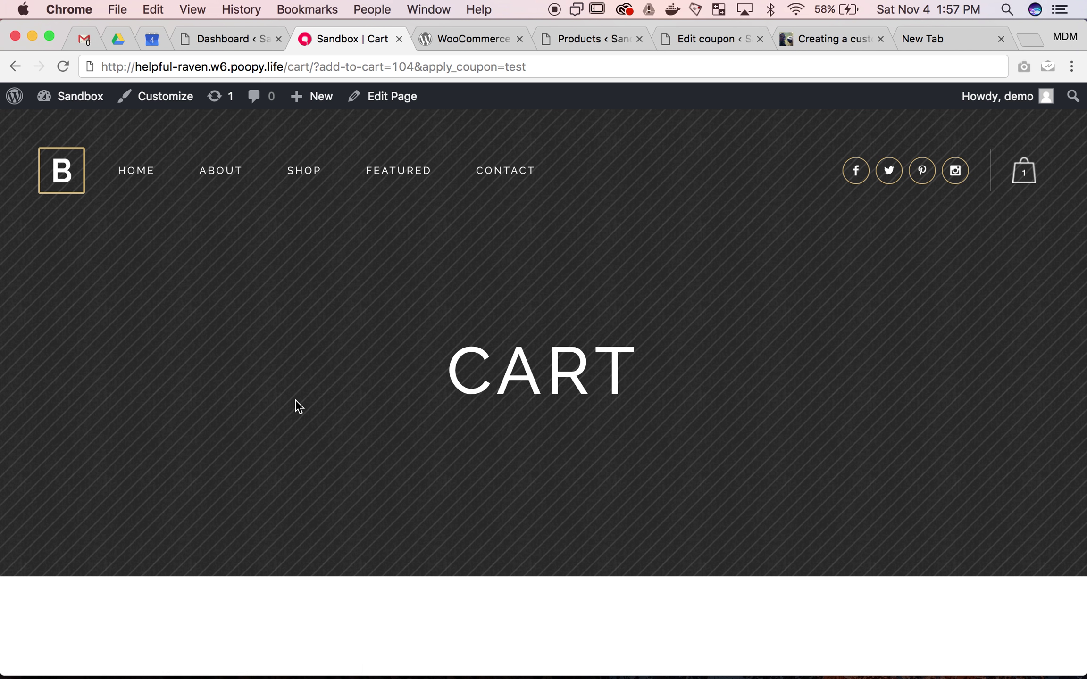
scroll(296, 405, "down", 5)
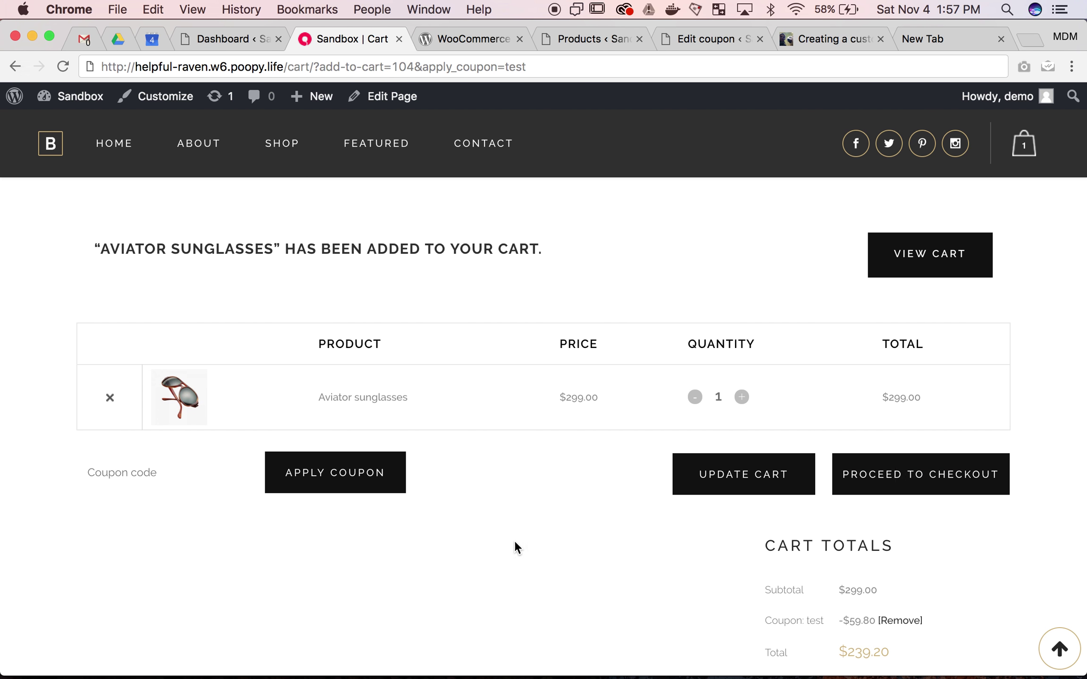
scroll(478, 446, "up", 10)
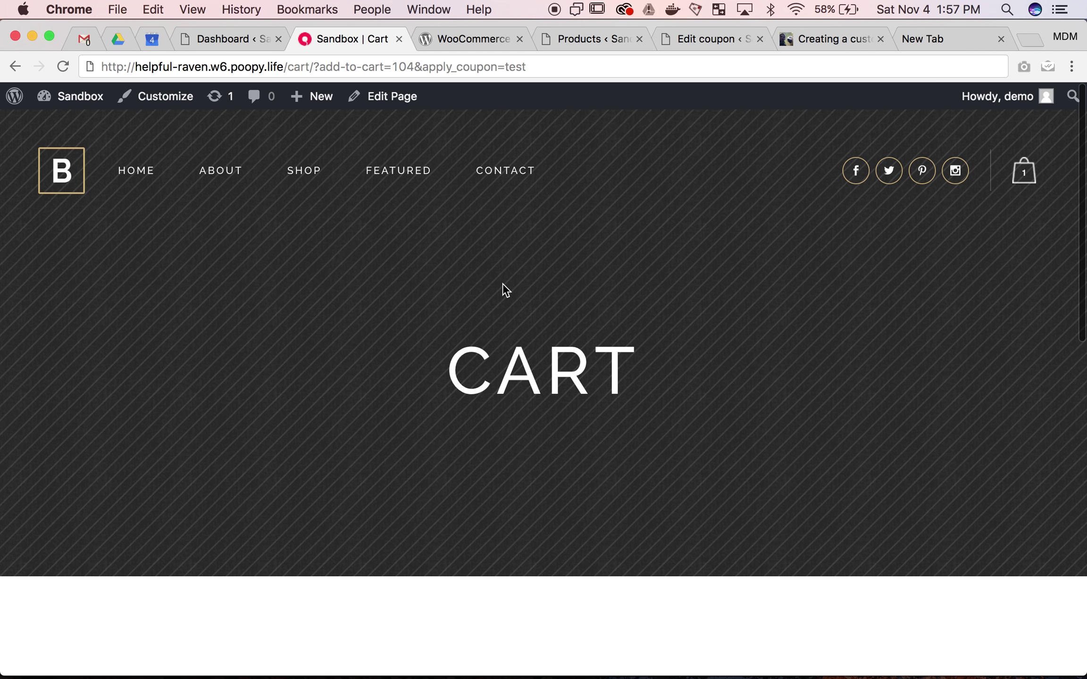